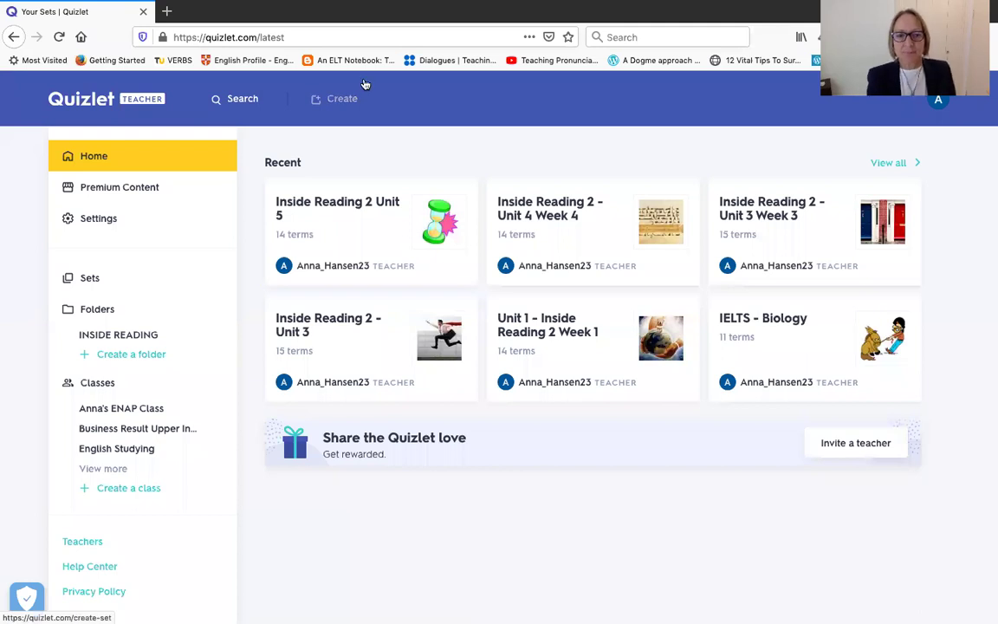
Step: Search the web for 'quizlet' in a new private tab and go to quizlet.com
left_click(166, 11)
left_click(312, 134)
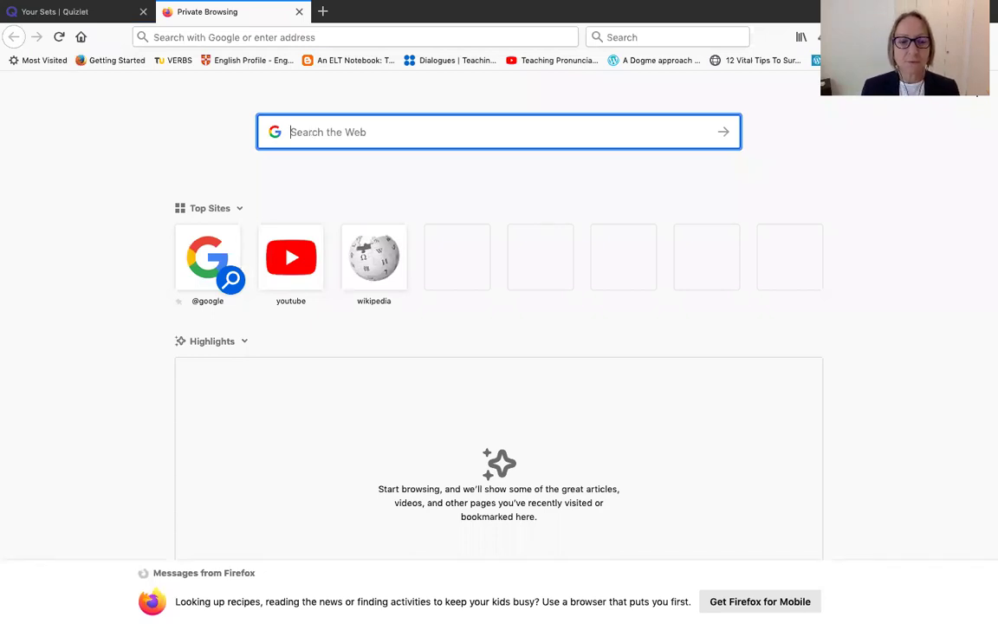
type("iz")
key("BackSpace")
key("BackSpace")
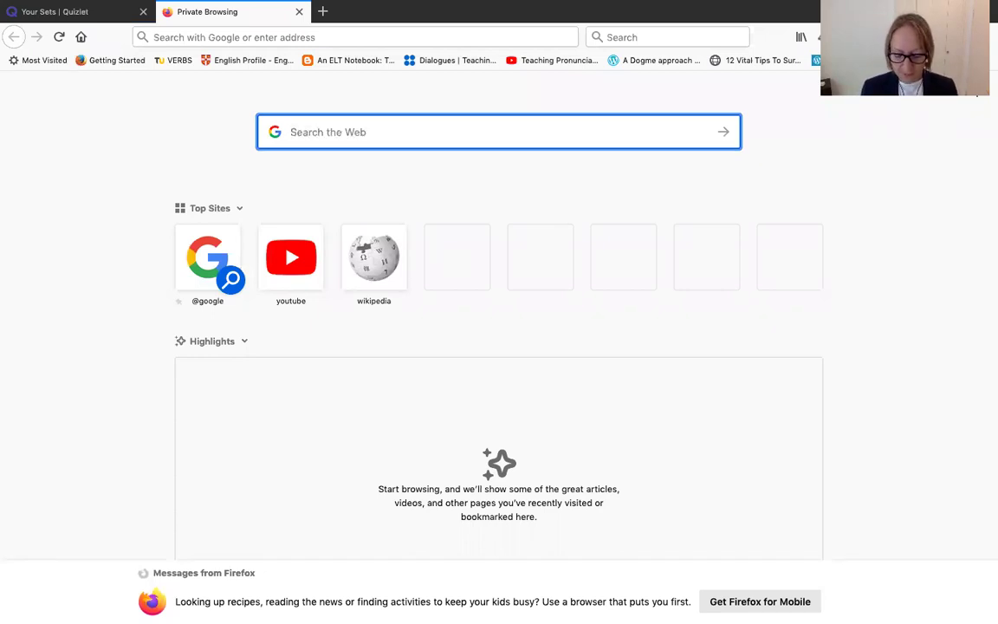
type("quizlet")
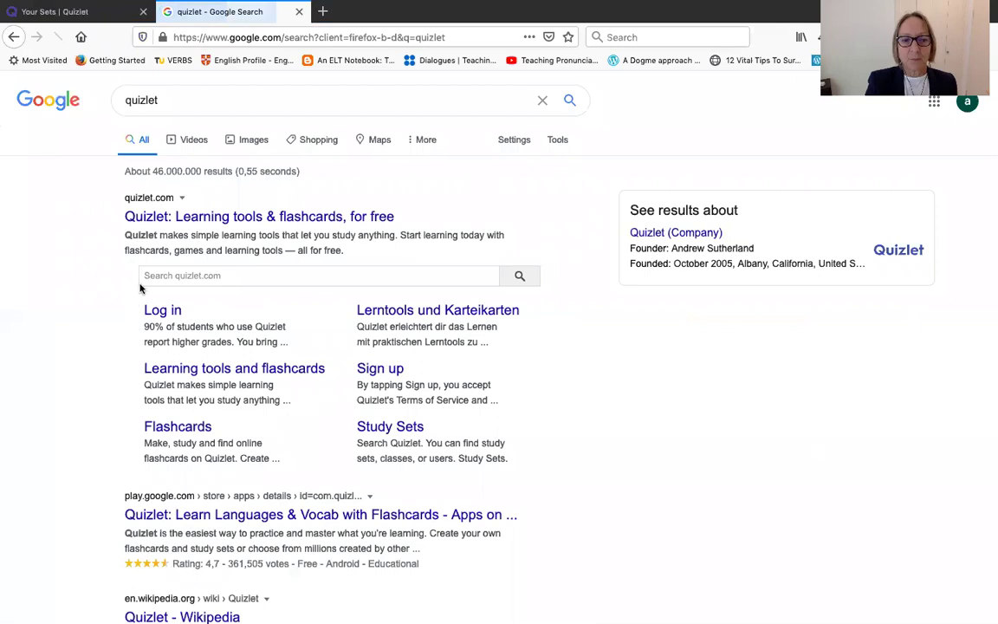
left_click(217, 219)
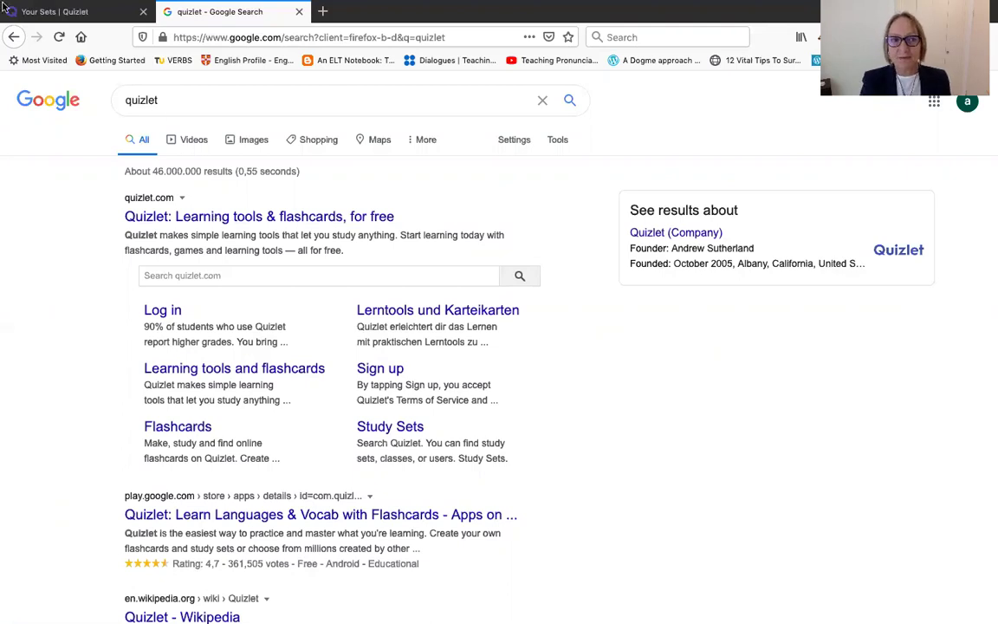
Step: Go back to the Your Sets Quizlet tab, reload the home page, and show the Folders page
left_click(87, 11)
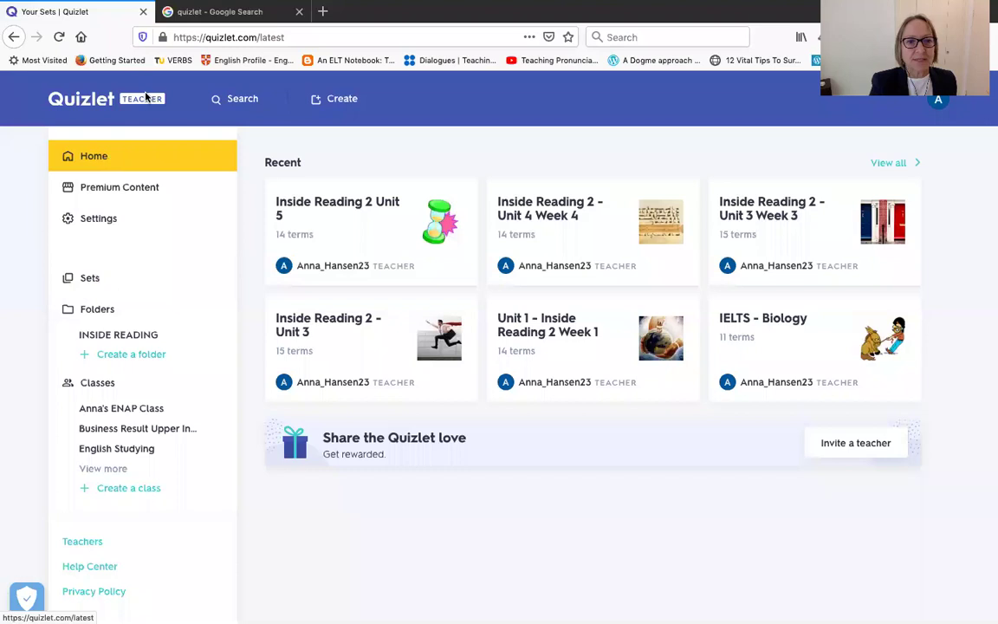
left_click(103, 99)
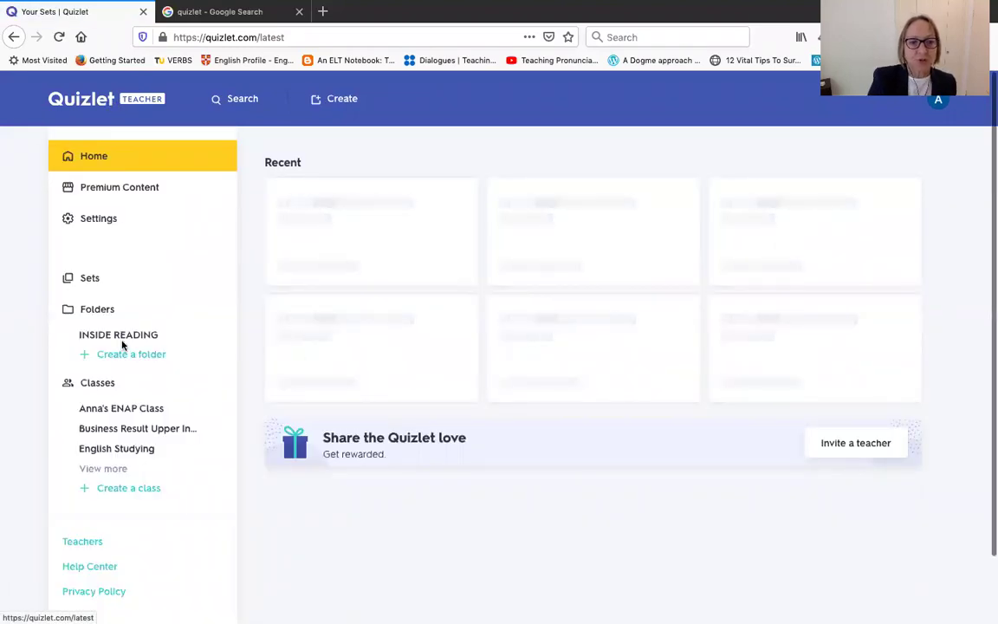
left_click(113, 310)
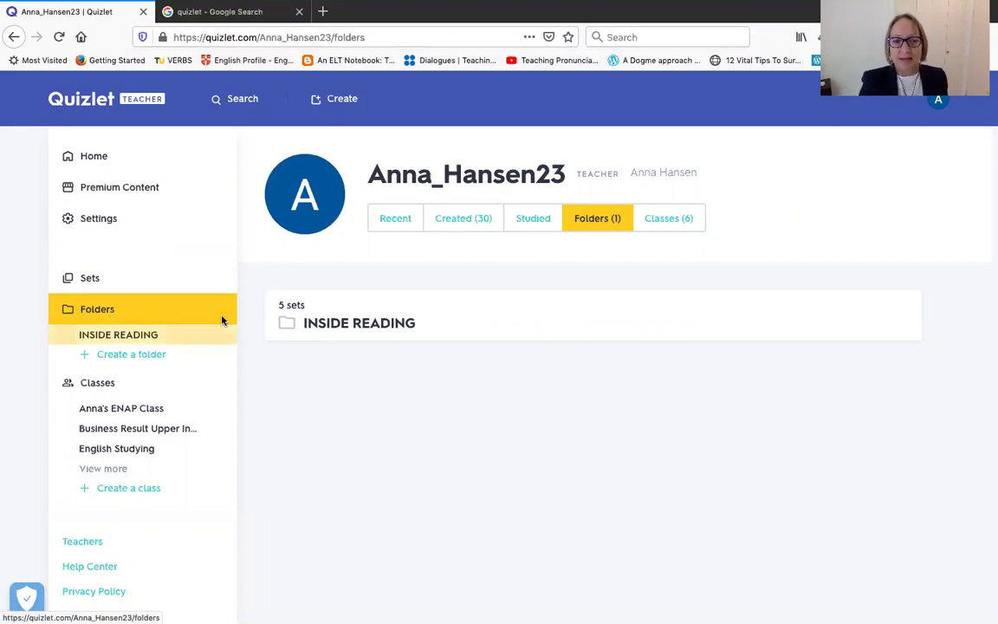
Step: Open the INSIDE READING folder to list its Units 1-5 sets
left_click(313, 322)
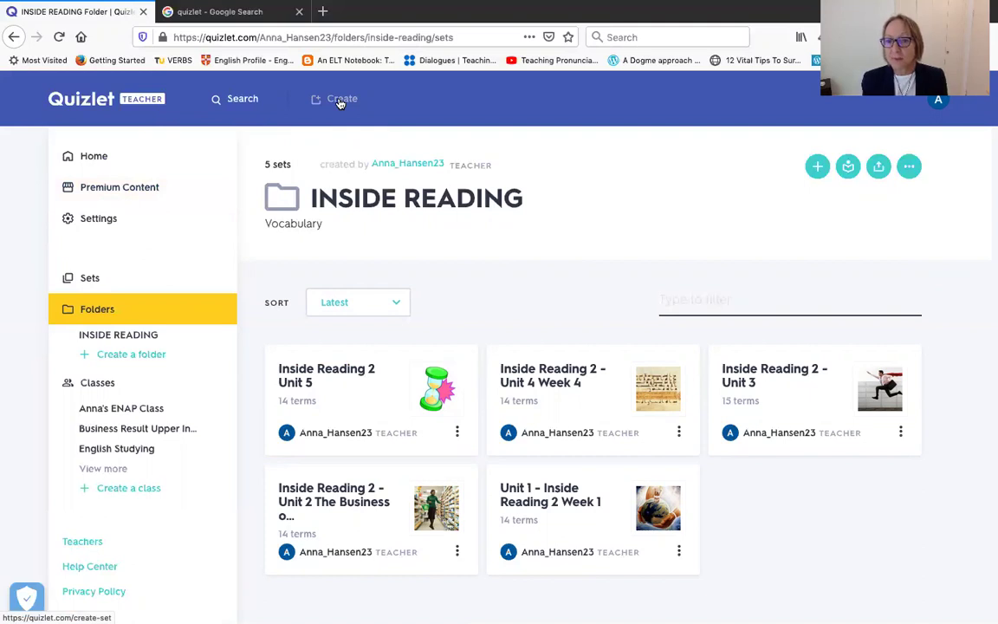
Step: Search Quizlet for 'Inside Reading 2 unit 7' and scroll down to the 15-term set
left_click(244, 97)
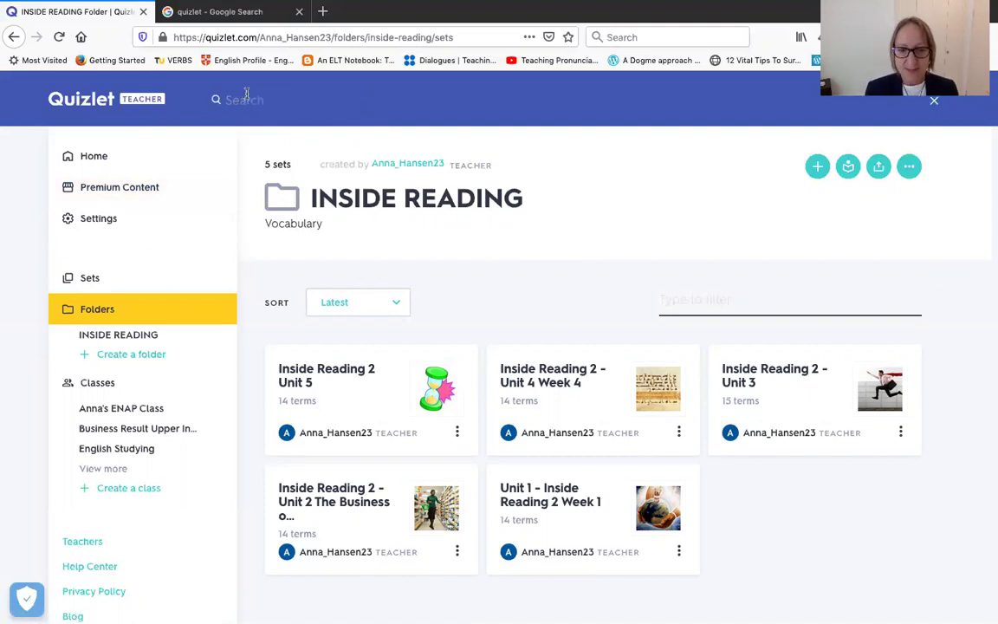
type("Inside Reading")
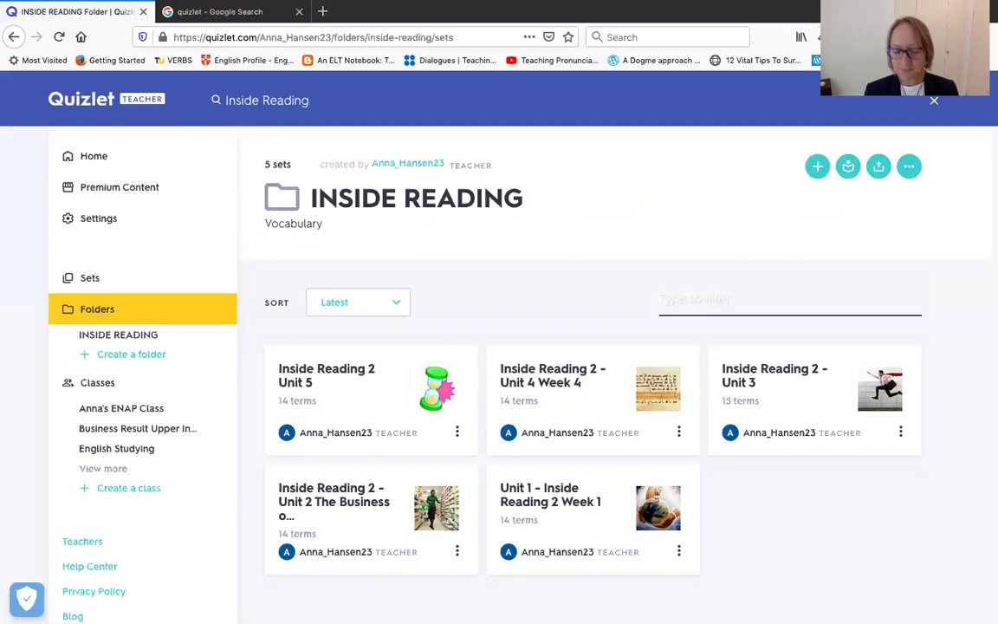
type(" 2")
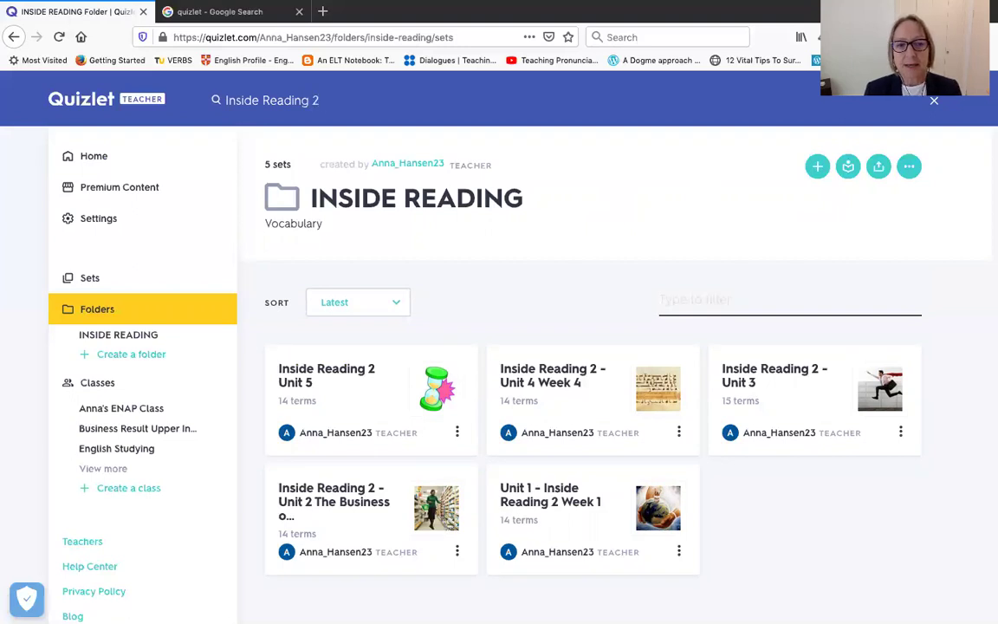
type(" unit")
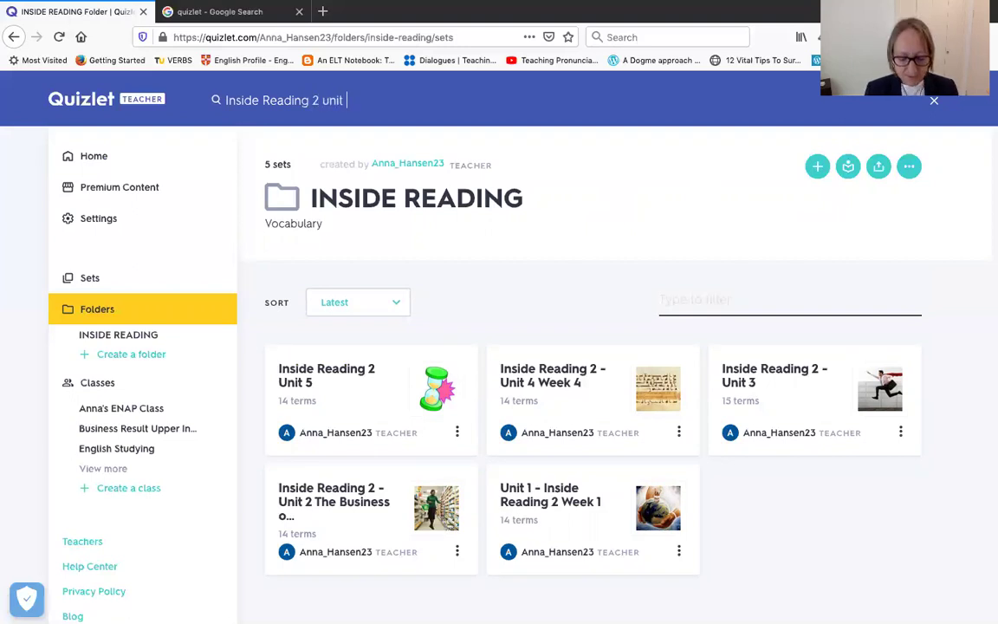
type(" 7")
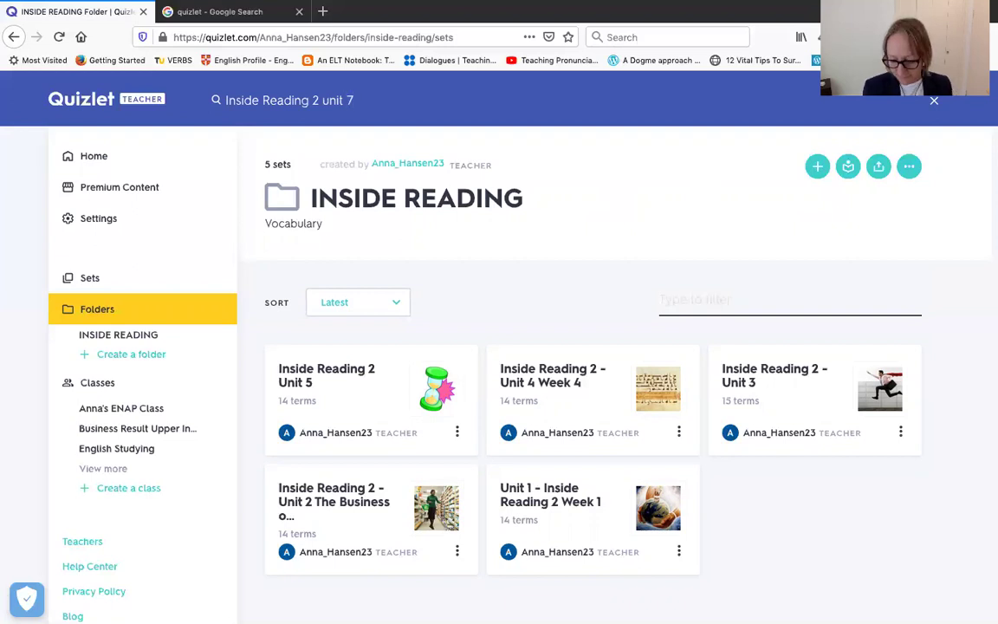
key("Return")
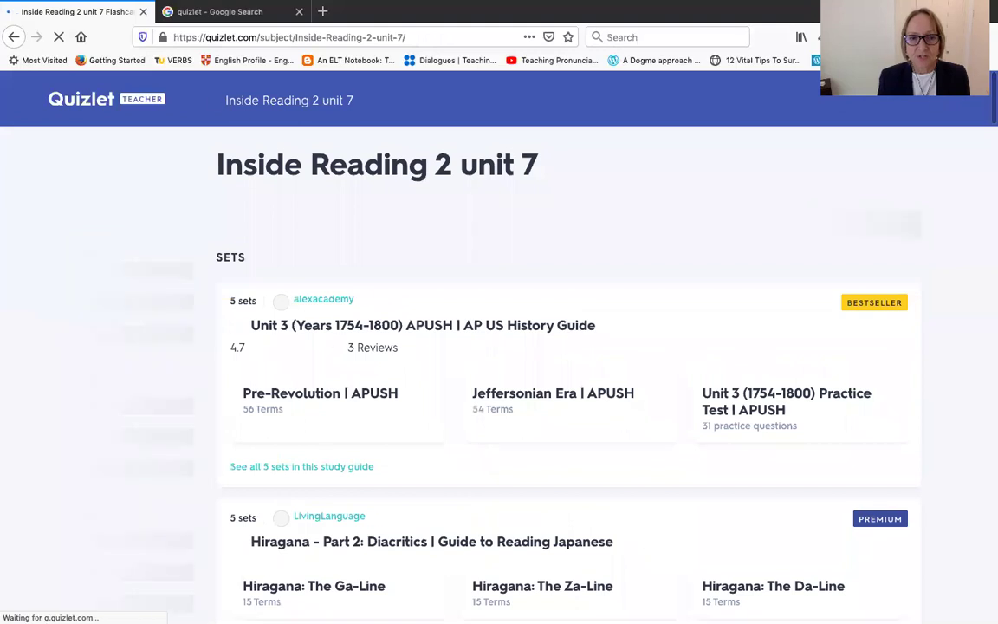
scroll(445, 291, "down", 10)
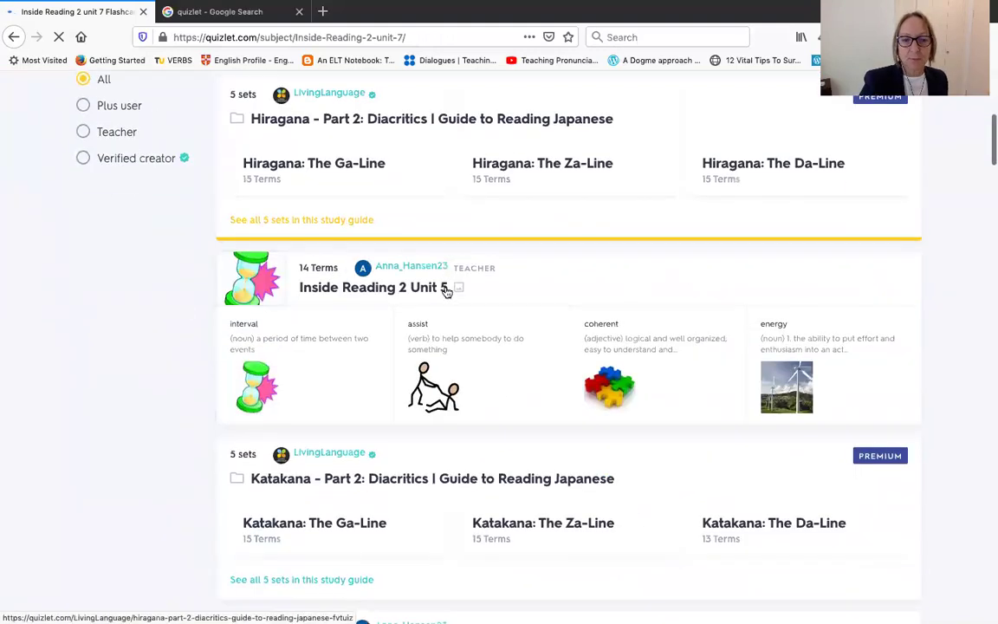
scroll(445, 291, "down", 5)
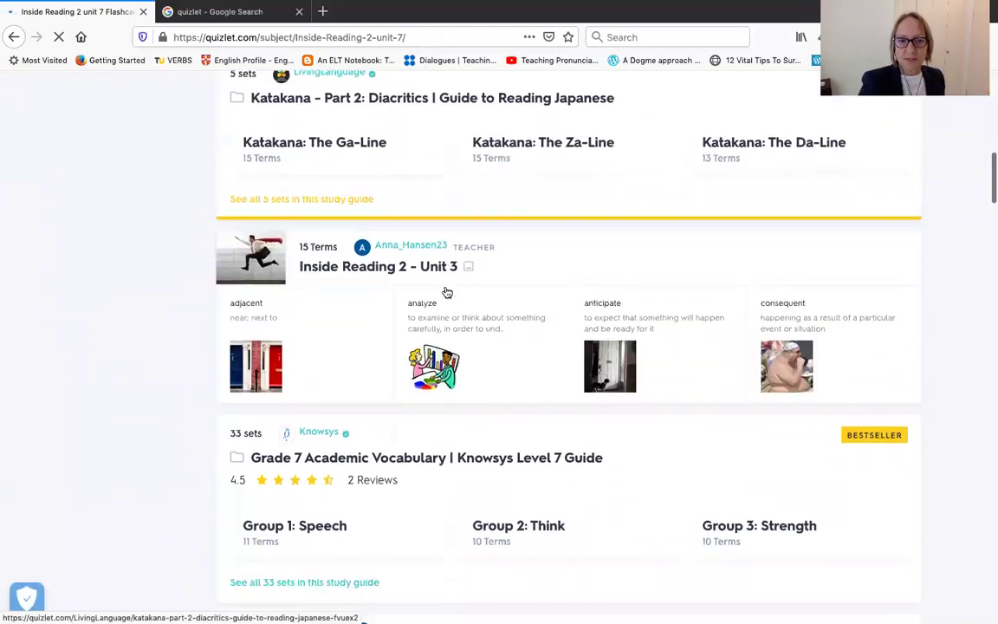
scroll(447, 292, "down", 8)
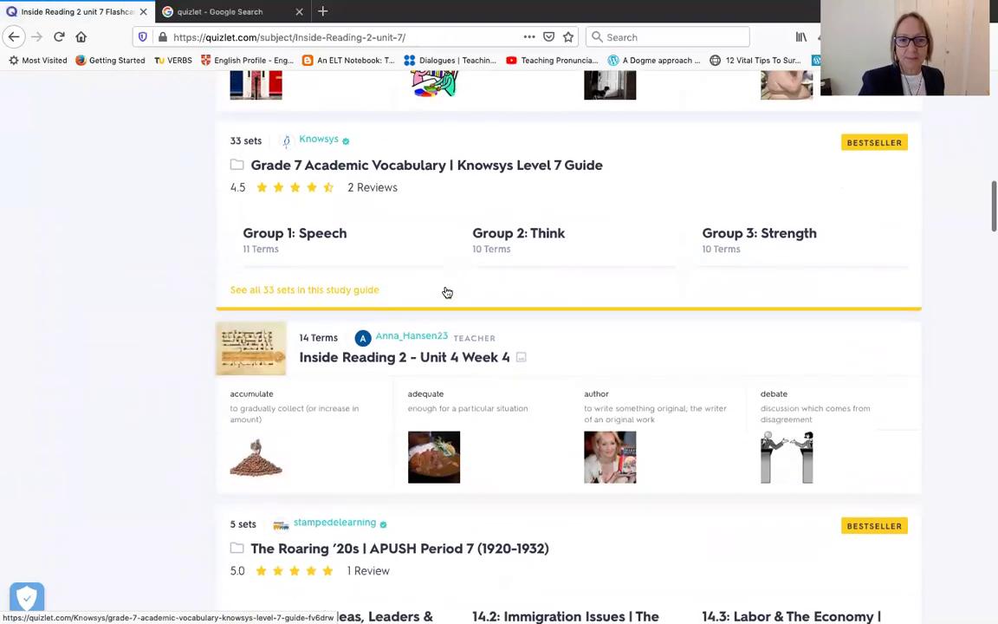
scroll(447, 292, "down", 7)
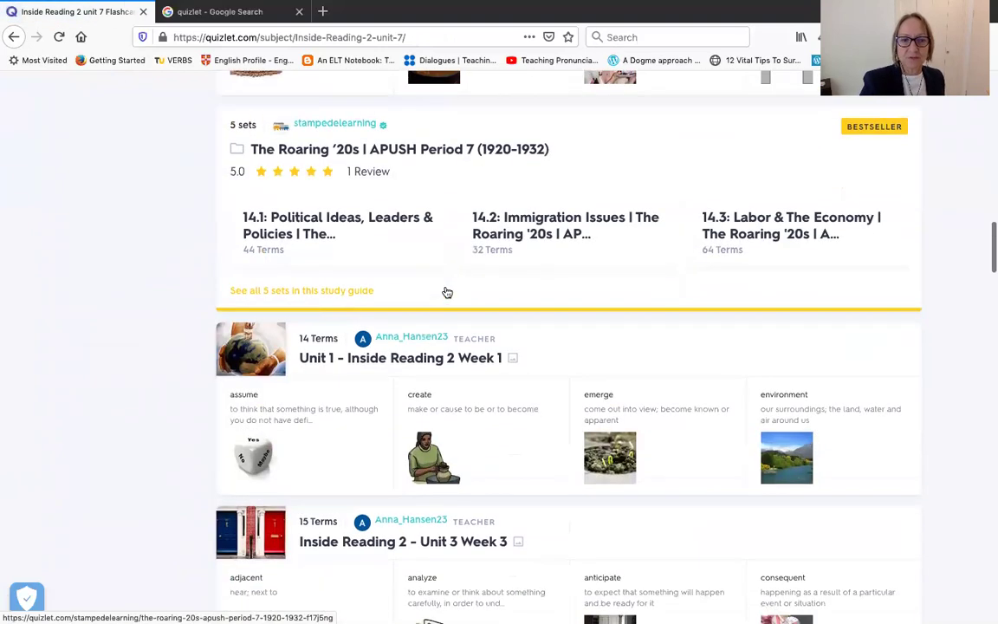
scroll(445, 291, "down", 4)
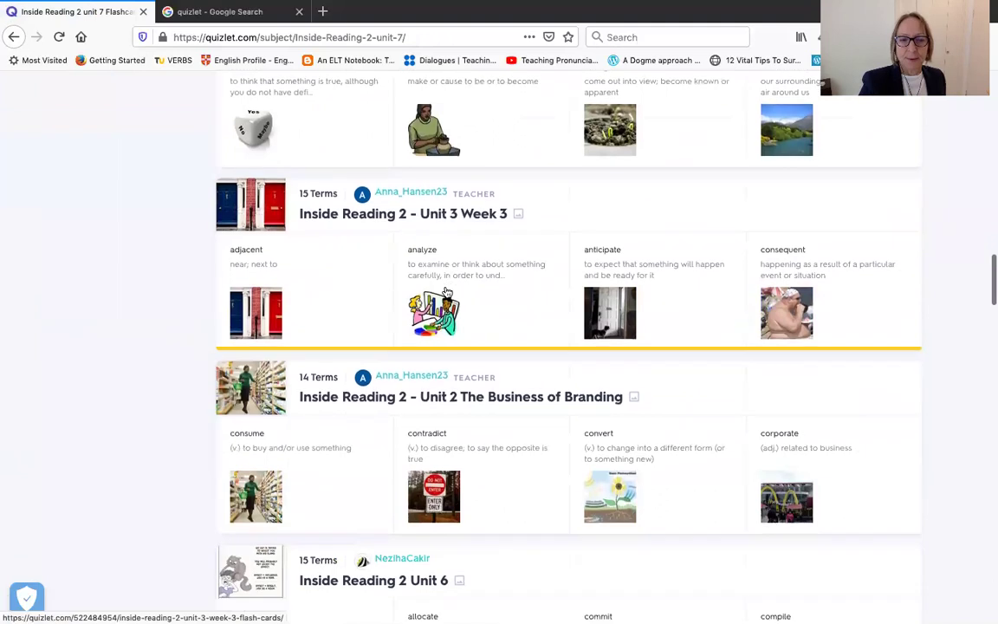
scroll(447, 293, "down", 9)
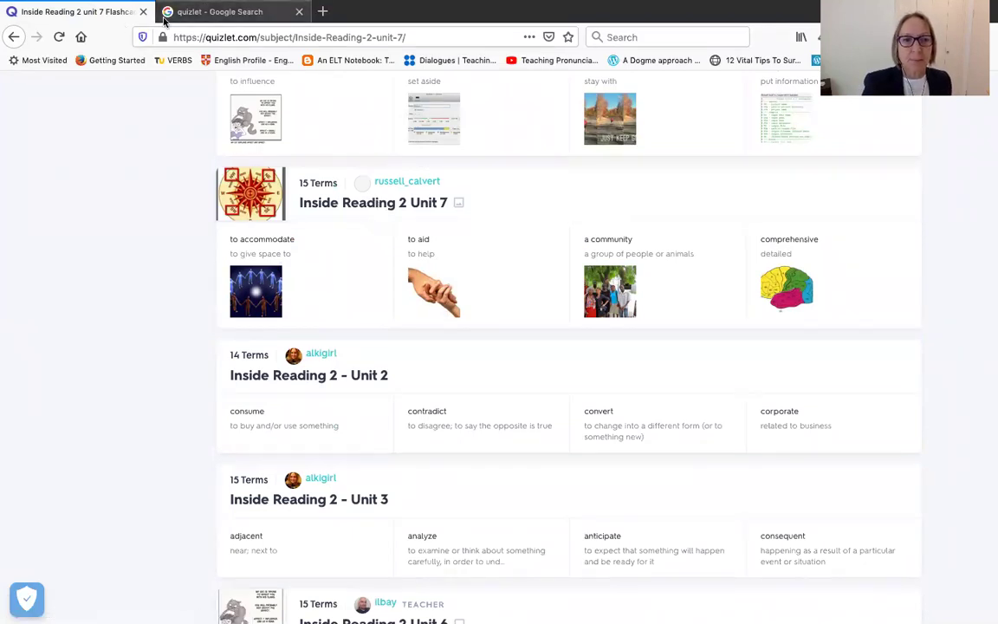
Step: Open the 15-term Inside Reading 2 Unit 7 set and customize it into an editable copy
left_click(374, 212)
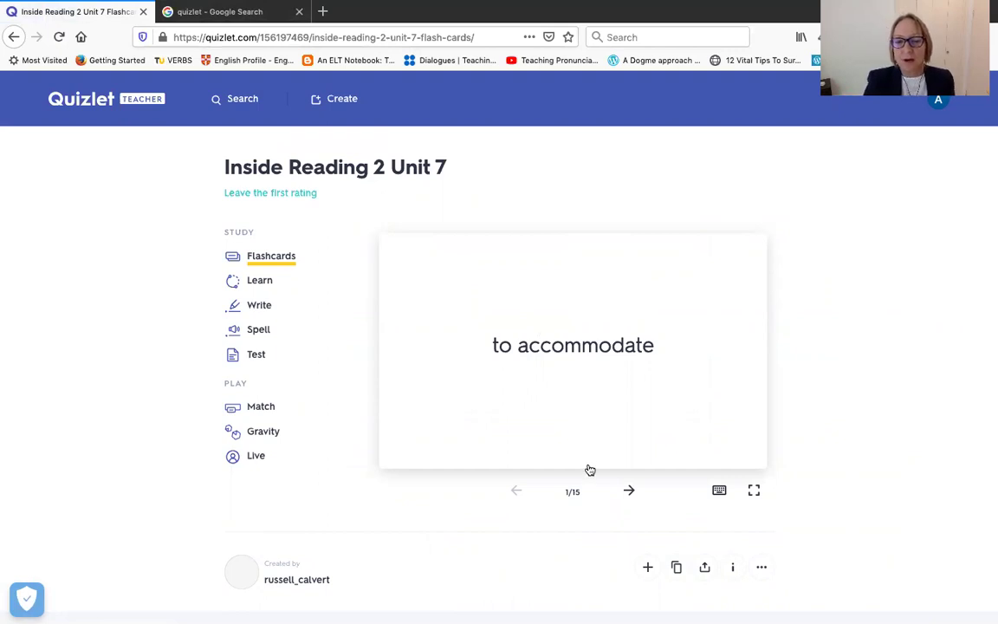
scroll(598, 455, "down", 3)
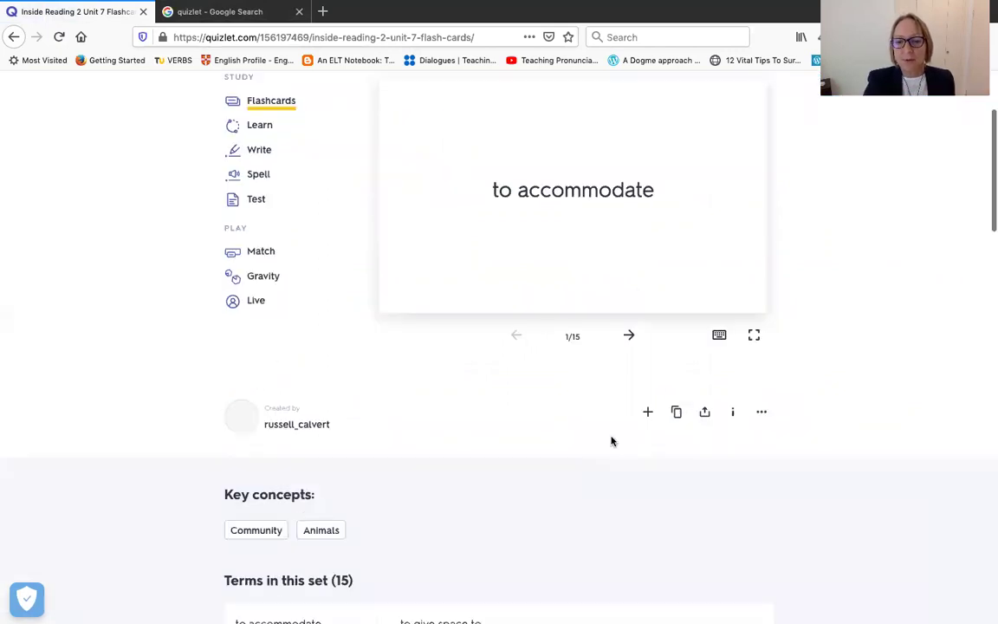
left_click(676, 413)
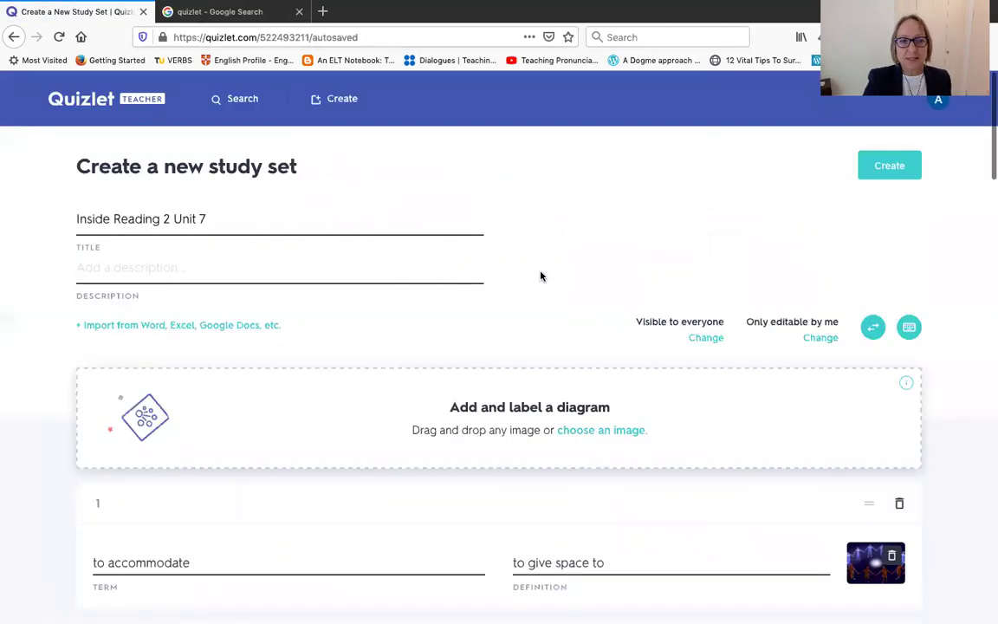
Step: Append 'Week 6' to the set title, making it Inside Reading 2 Unit 7 Week 6
left_click(210, 220)
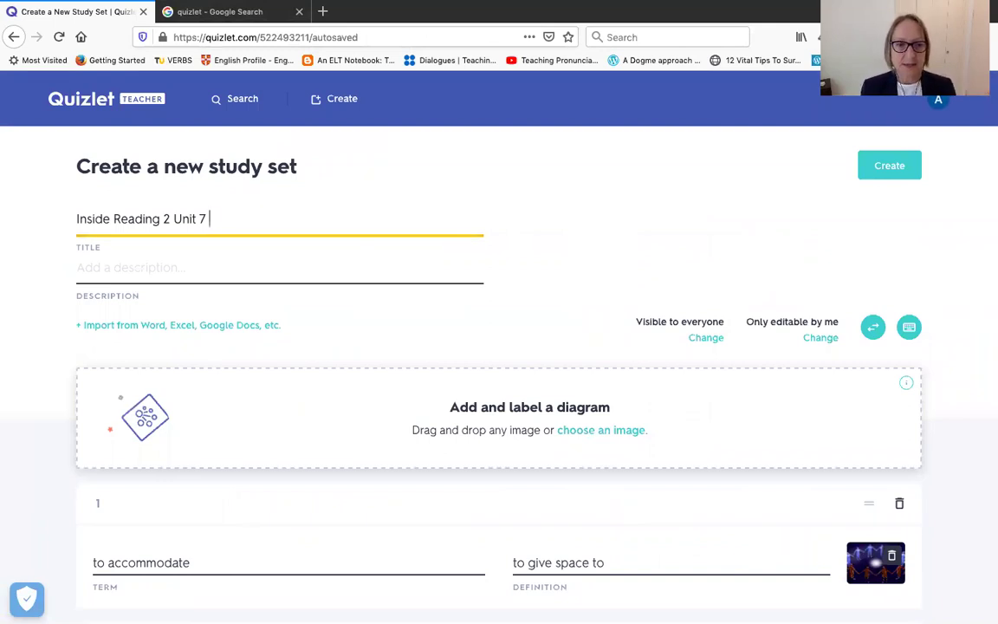
type("Week")
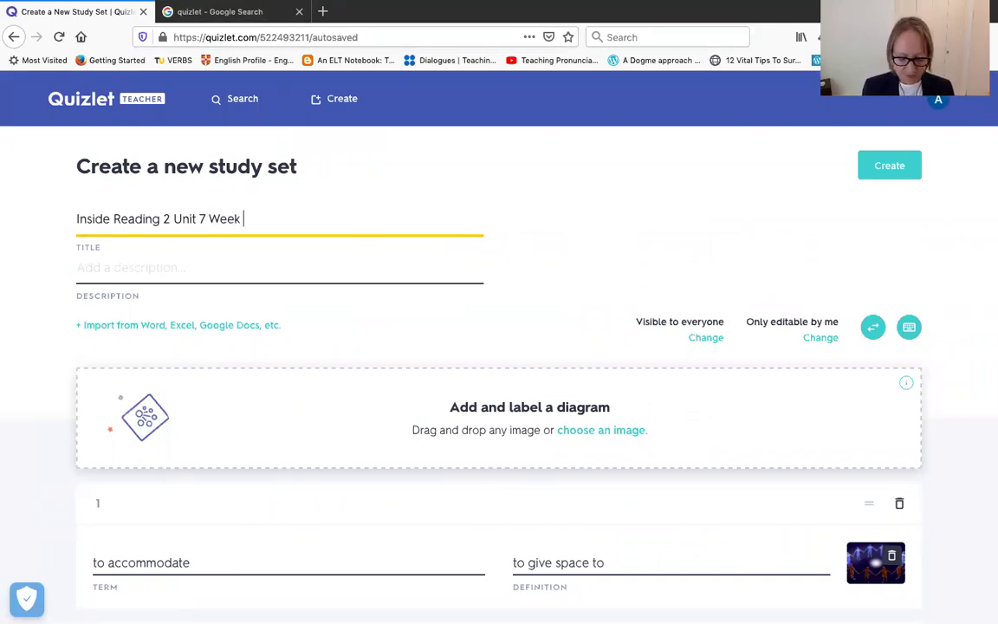
type(" 6")
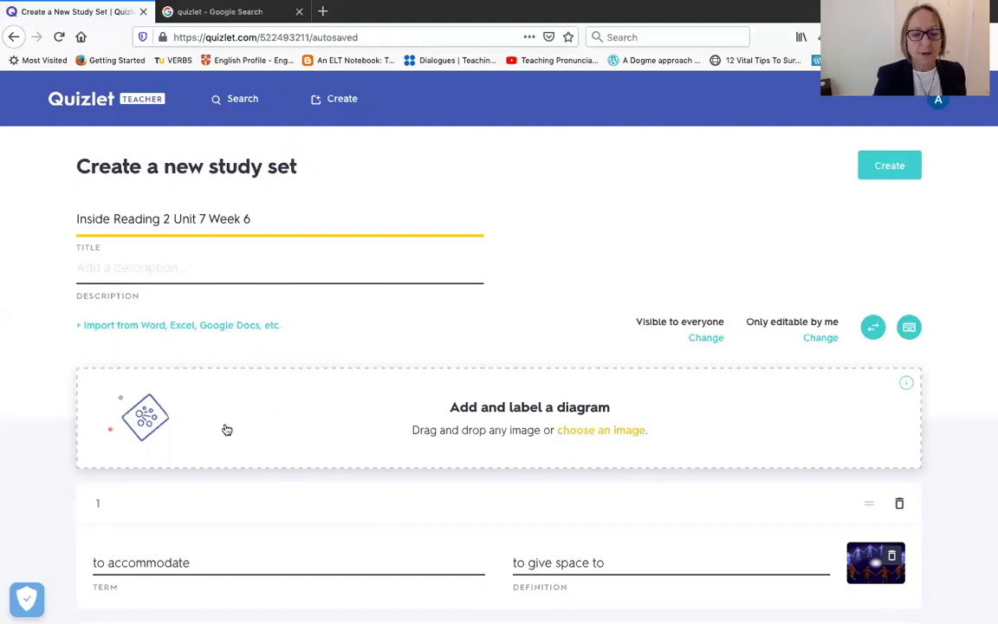
scroll(227, 421, "down", 5)
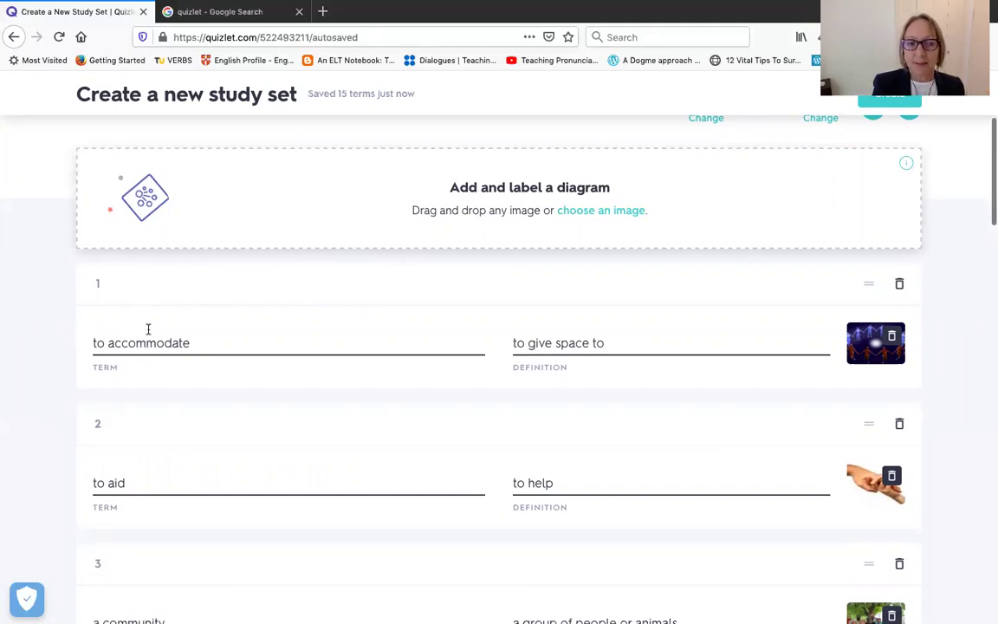
left_click(608, 343)
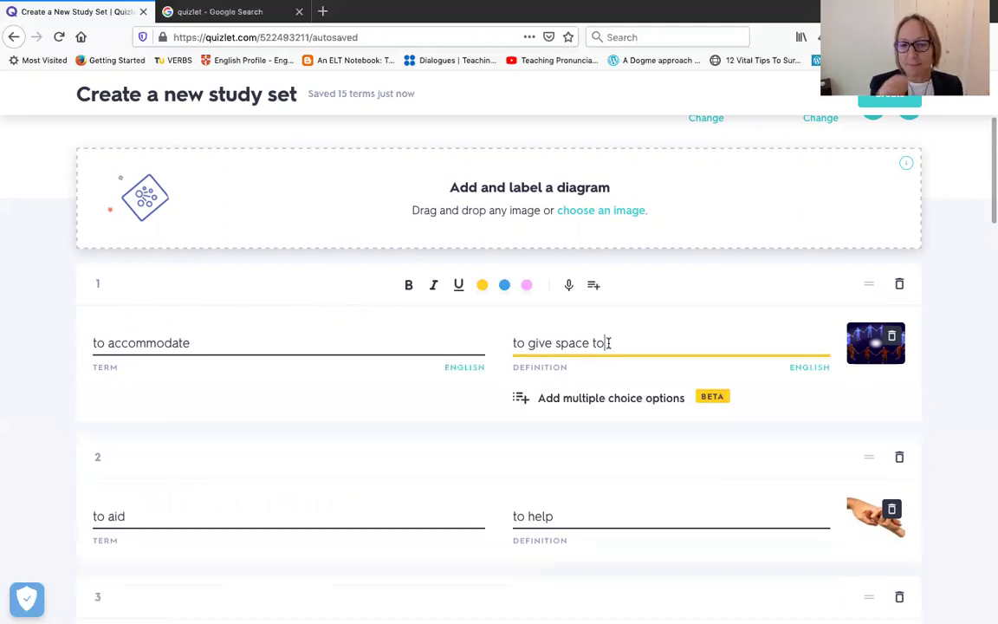
left_click(814, 369)
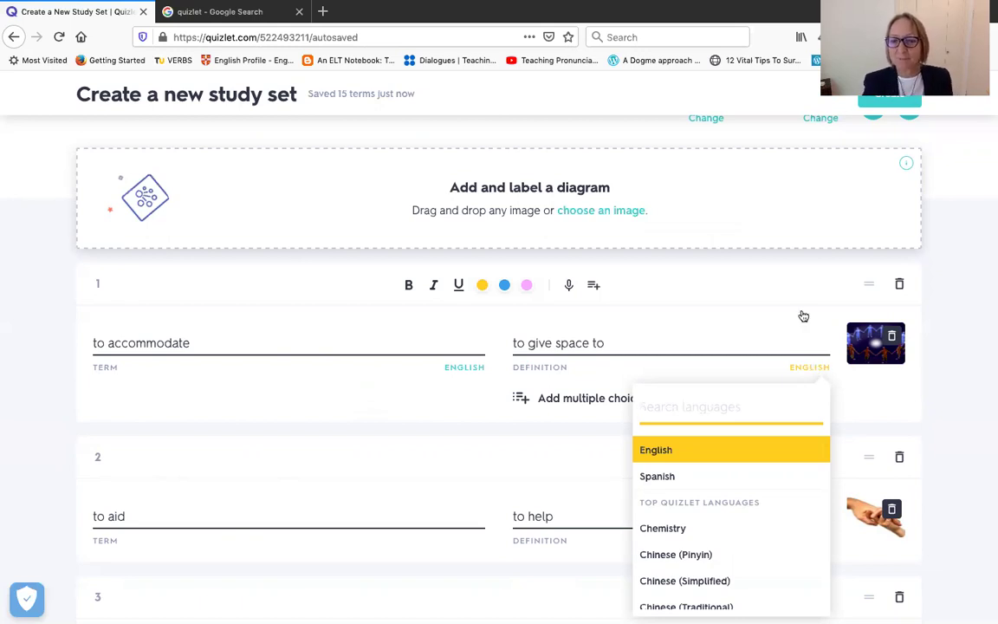
left_click(748, 293)
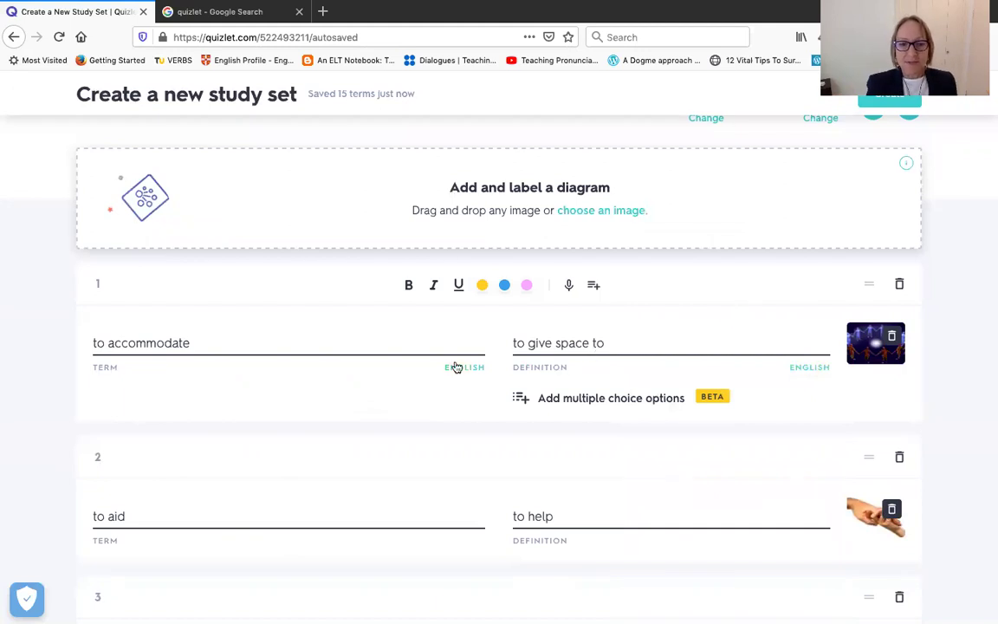
left_click(139, 344)
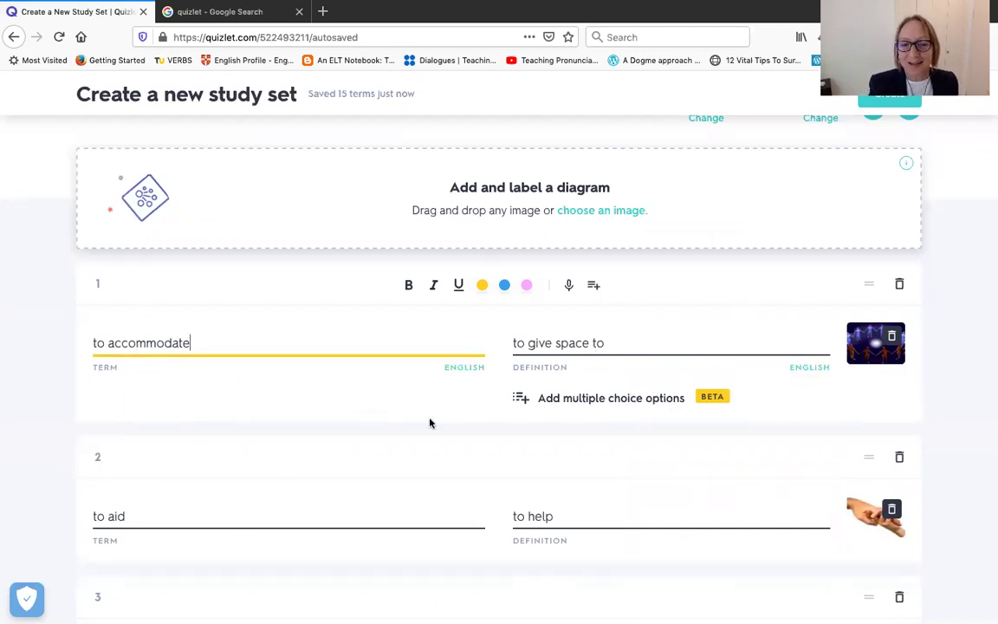
double_click(526, 342)
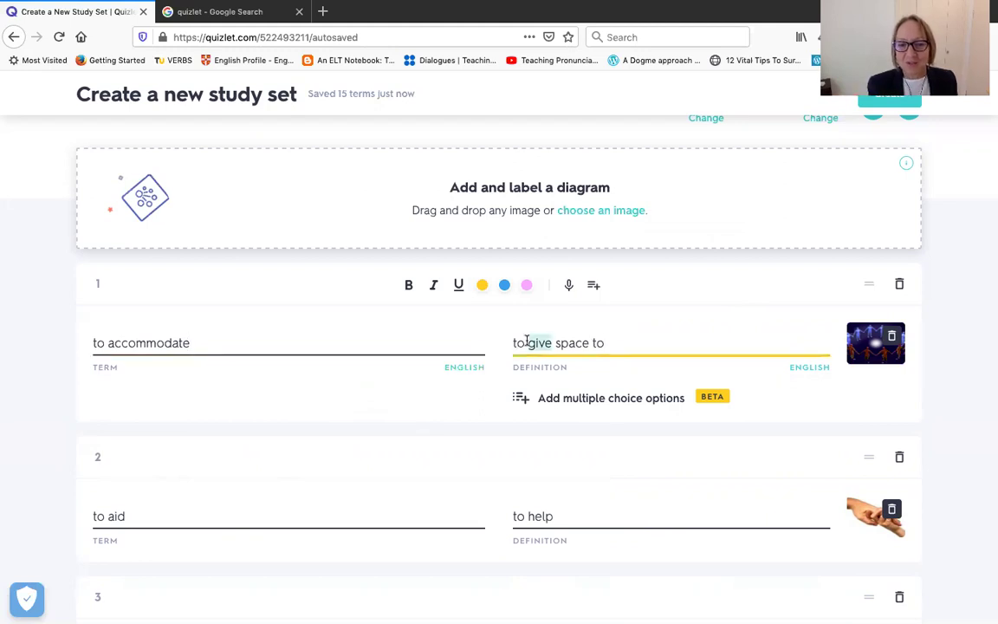
double_click(573, 344)
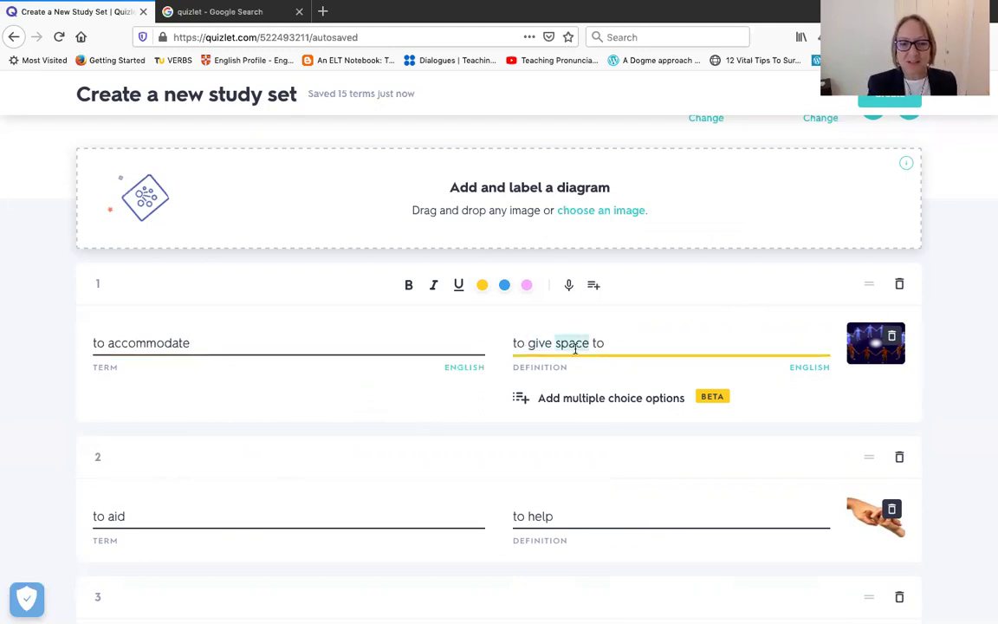
left_click(179, 343)
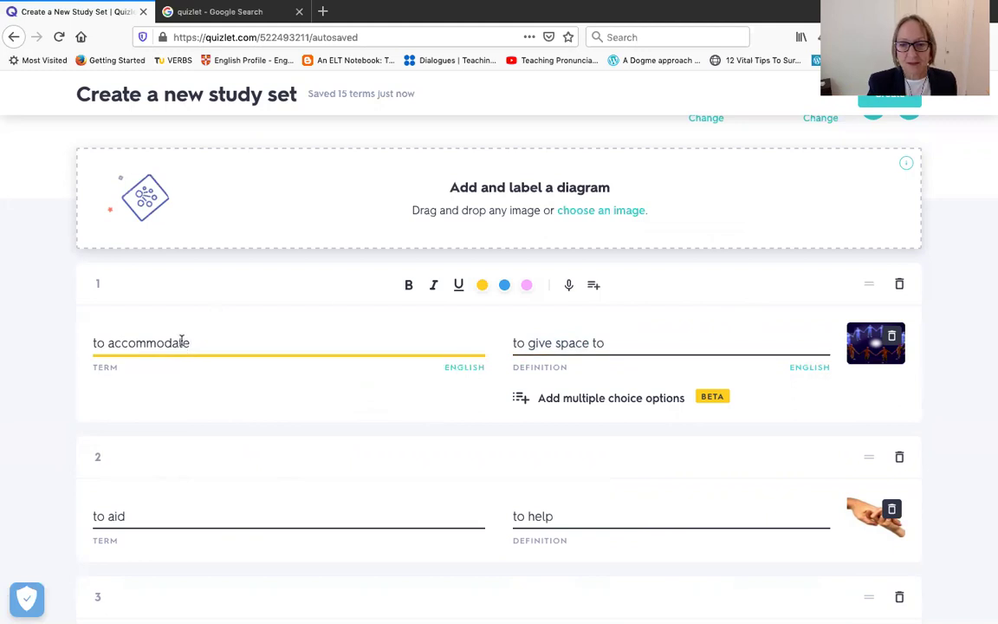
left_click(552, 362)
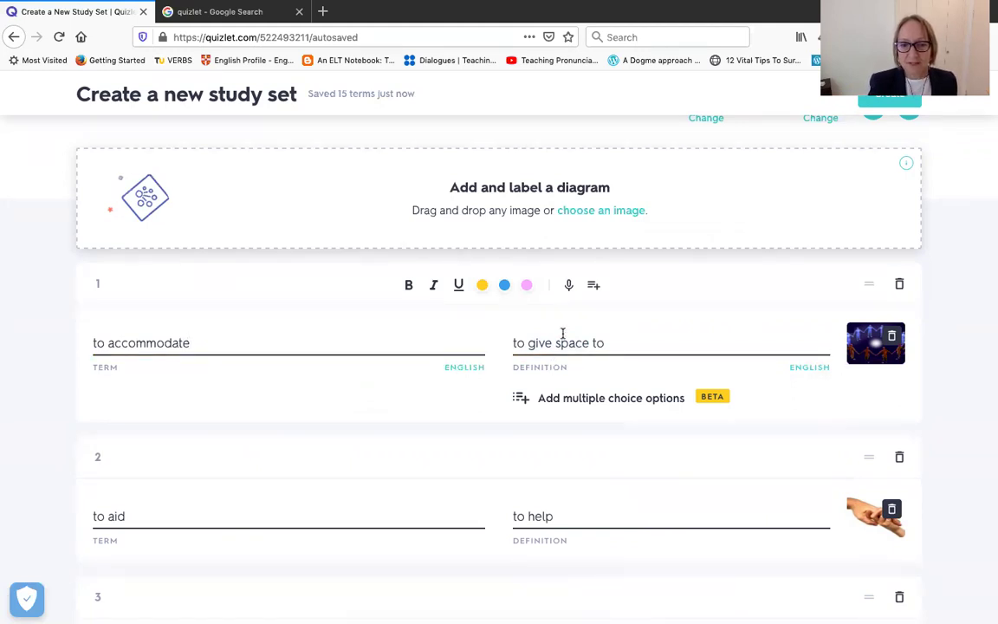
left_click(563, 344)
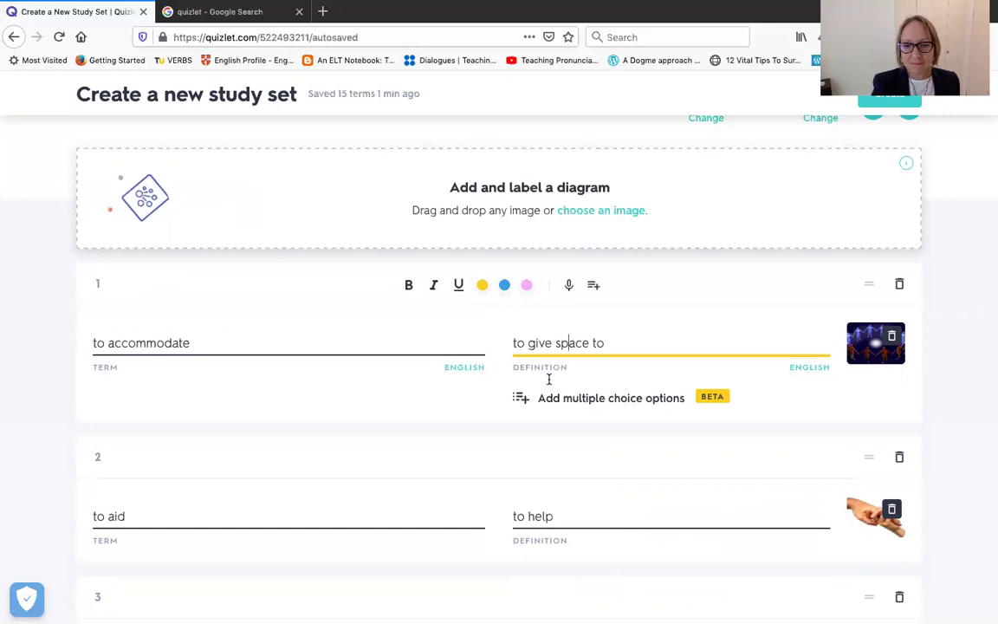
left_click(166, 340)
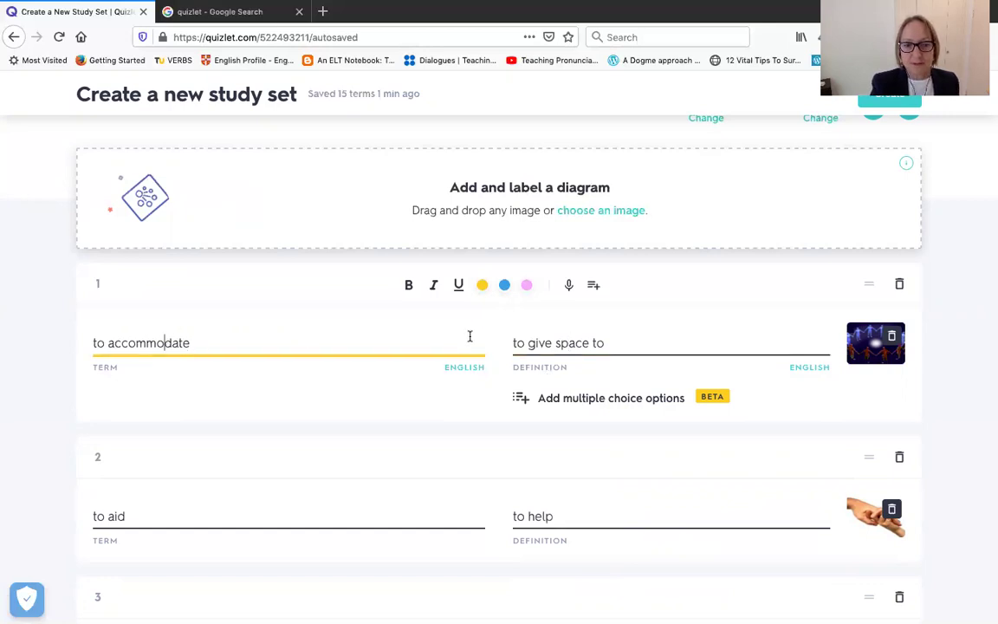
left_click(537, 346)
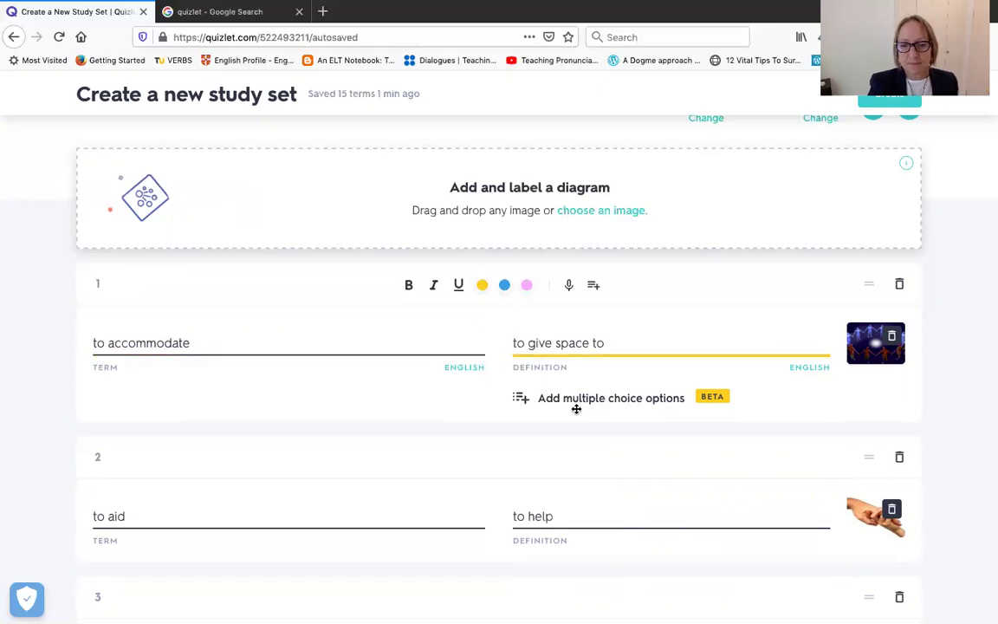
scroll(574, 407, "down", 2)
scroll(576, 410, "up", 3)
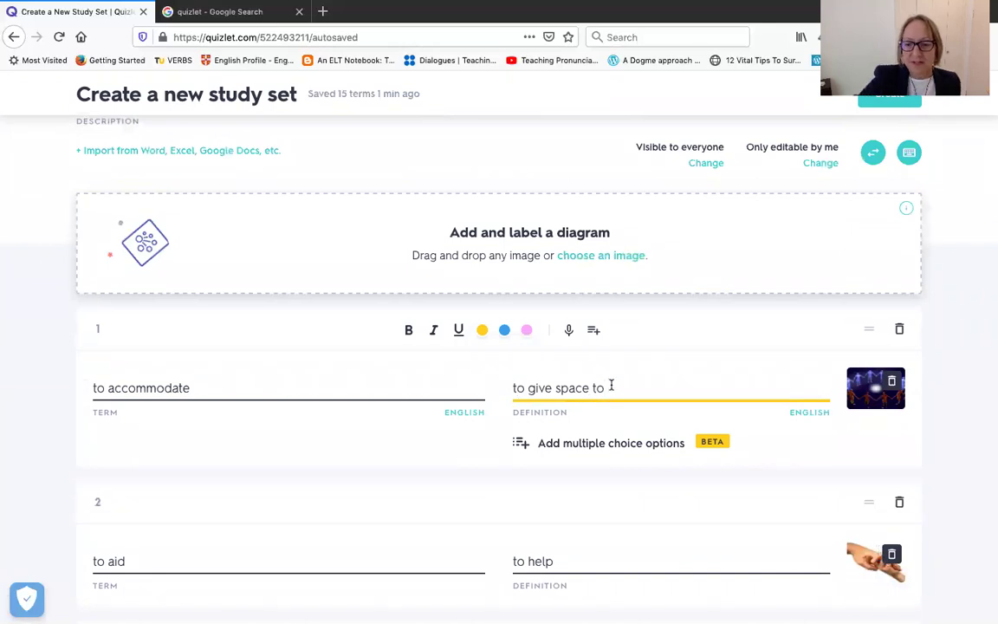
Step: Replace card 1's definition 'to give space to' with '(verb) to make fit, adjust to'
key("BackSpace")
key("BackSpace")
key("BackSpace")
key("BackSpace")
key("BackSpace")
key("BackSpace")
key("BackSpace")
key("BackSpace")
key("BackSpace")
key("BackSpace")
key("BackSpace")
key("BackSpace")
key("BackSpace")
key("BackSpace")
key("BackSpace")
key("BackSpace")
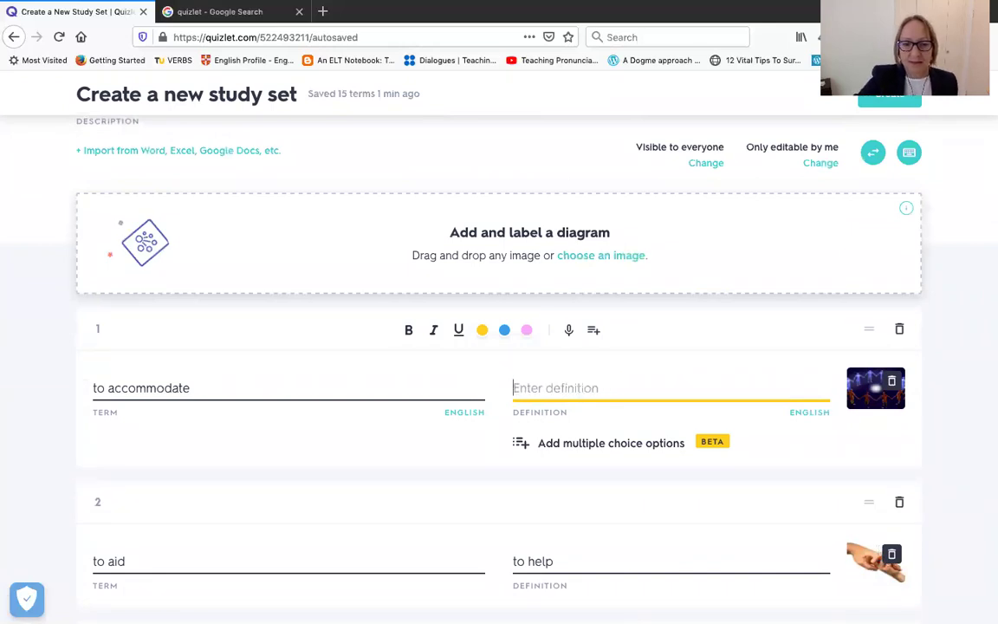
scroll(499, 346, "down", 1)
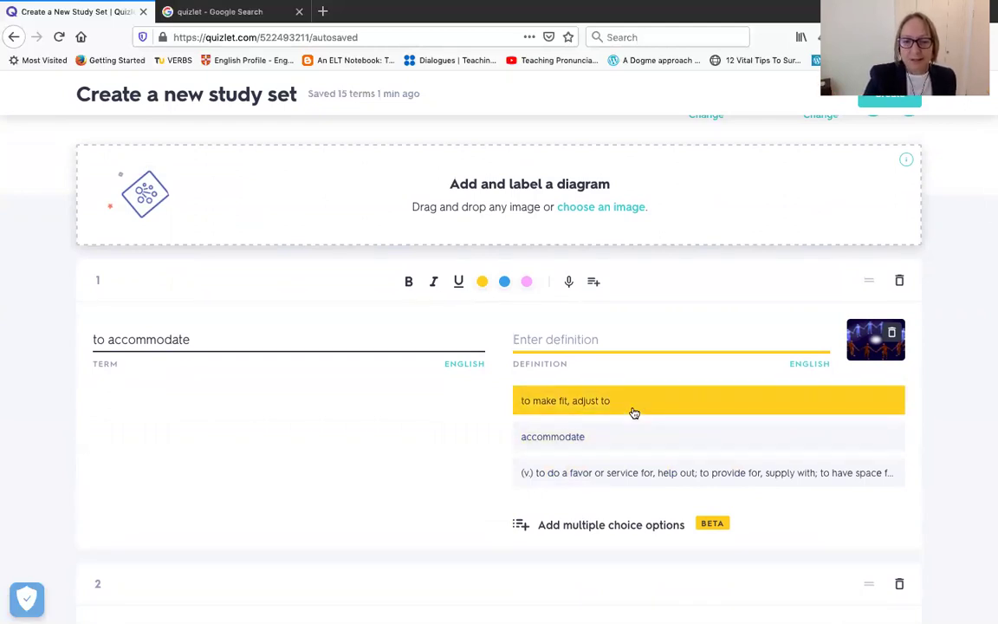
scroll(633, 413, "down", 1)
left_click(629, 382)
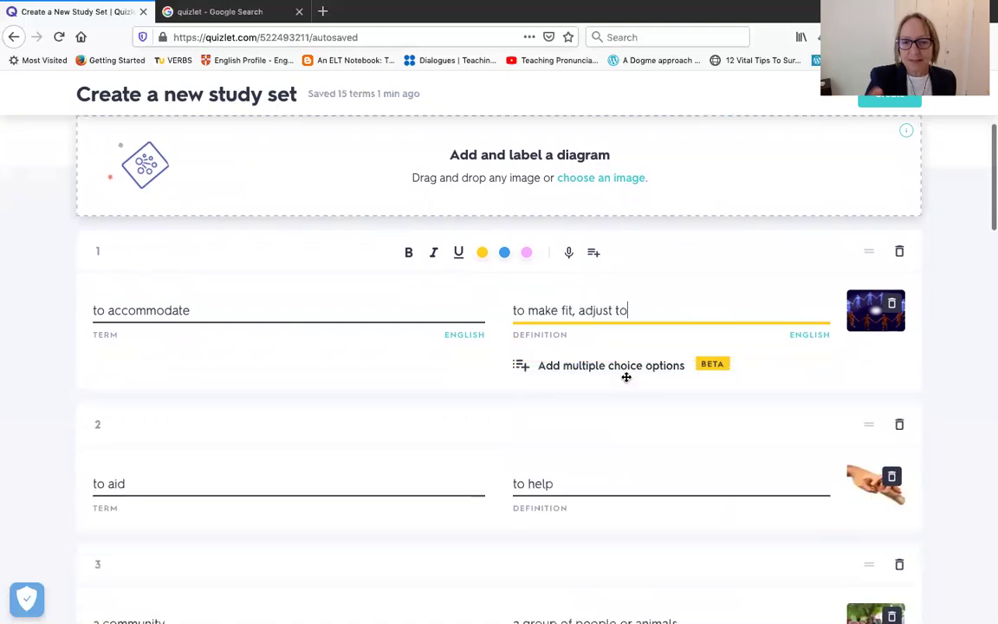
left_click(513, 310)
type("(verb")
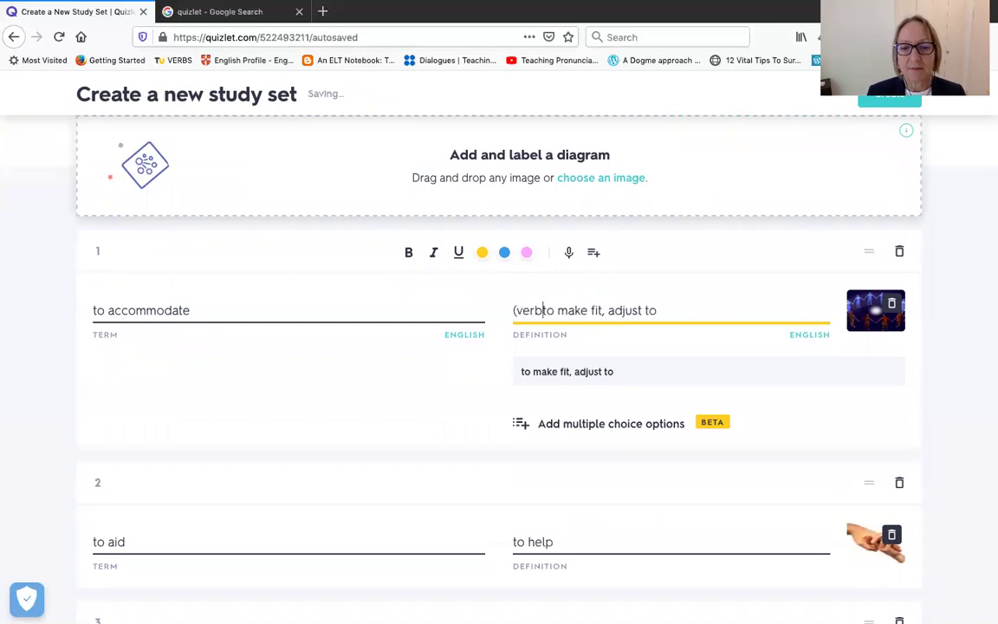
type(")")
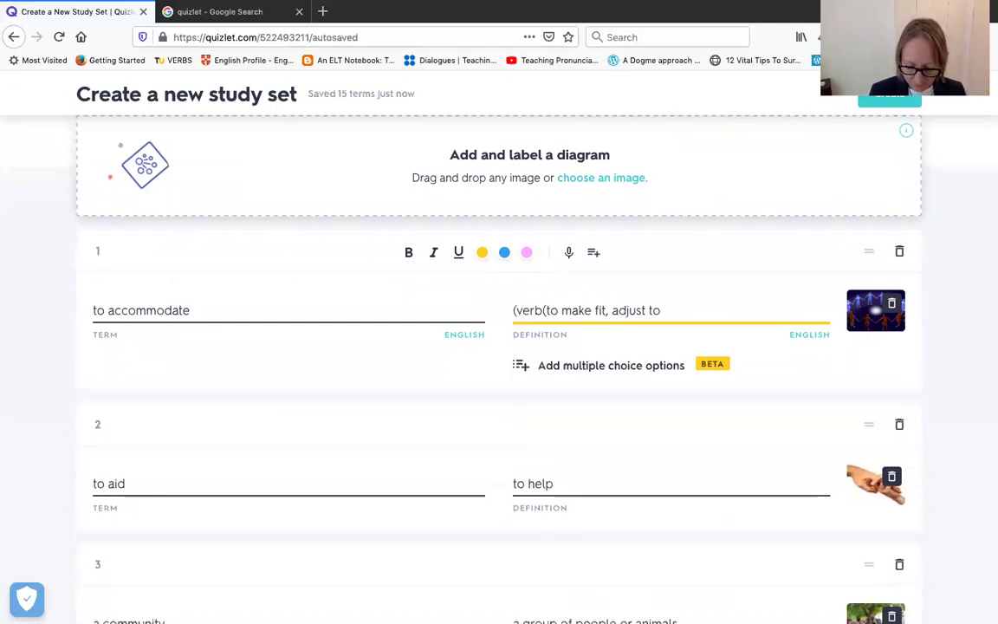
key("BackSpace")
type(")")
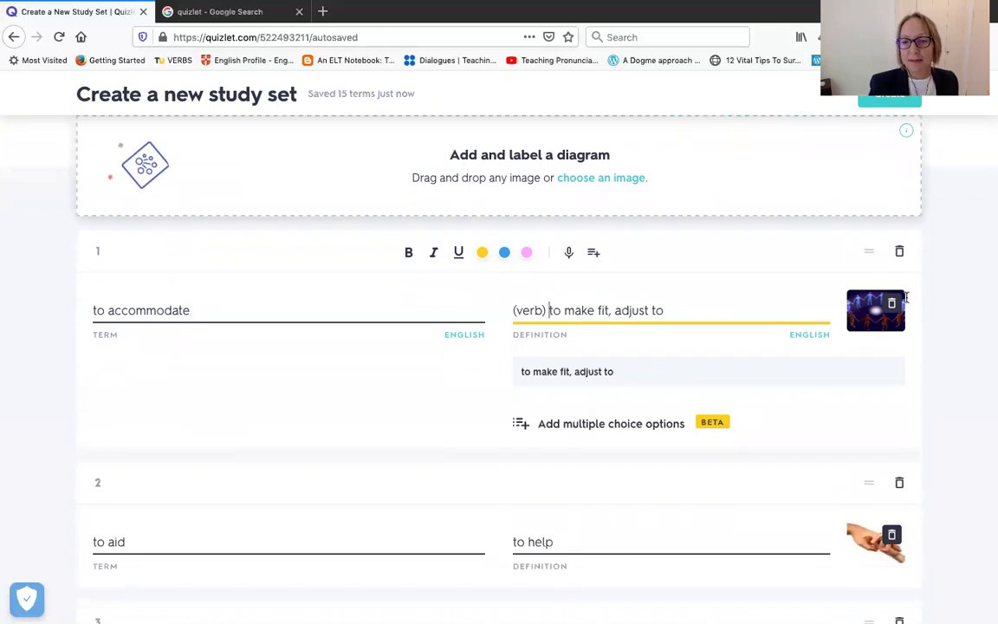
Step: Swap card 1's picture for the image of people working at a long wooden desk
left_click(876, 313)
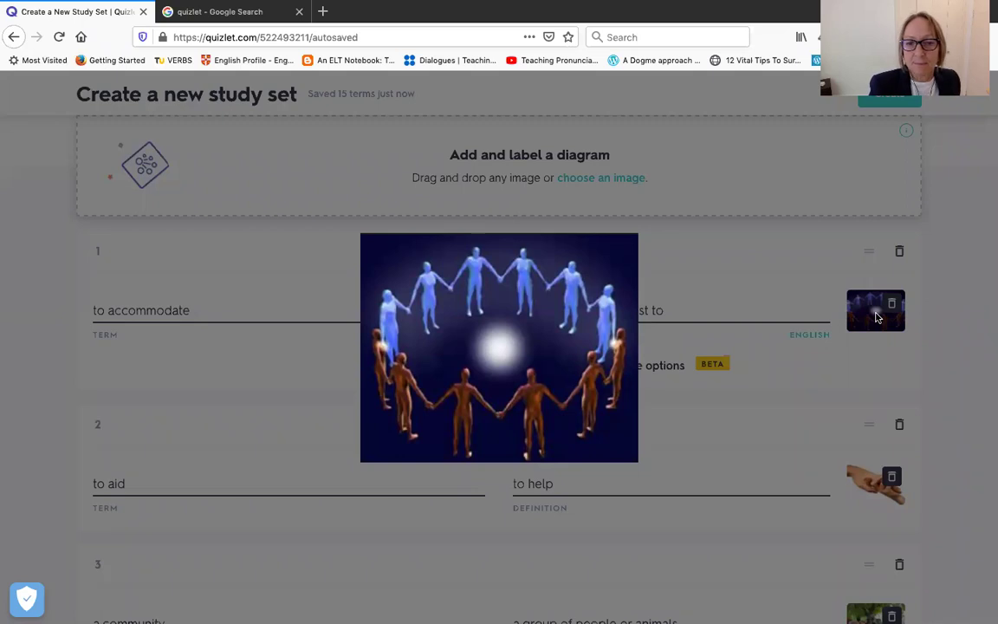
left_click(877, 314)
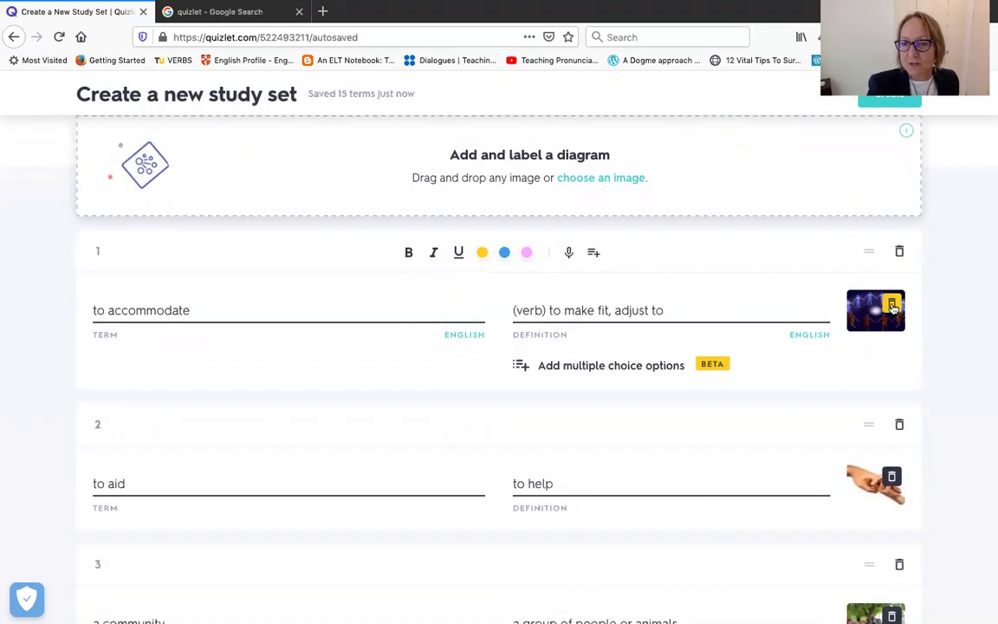
left_click(892, 307)
left_click(874, 306)
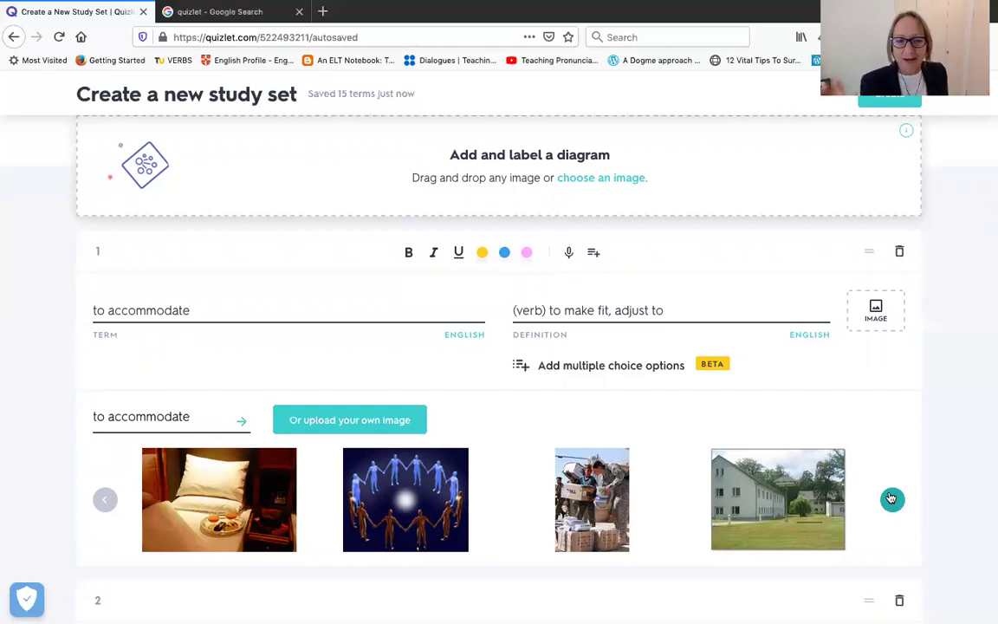
left_click(892, 498)
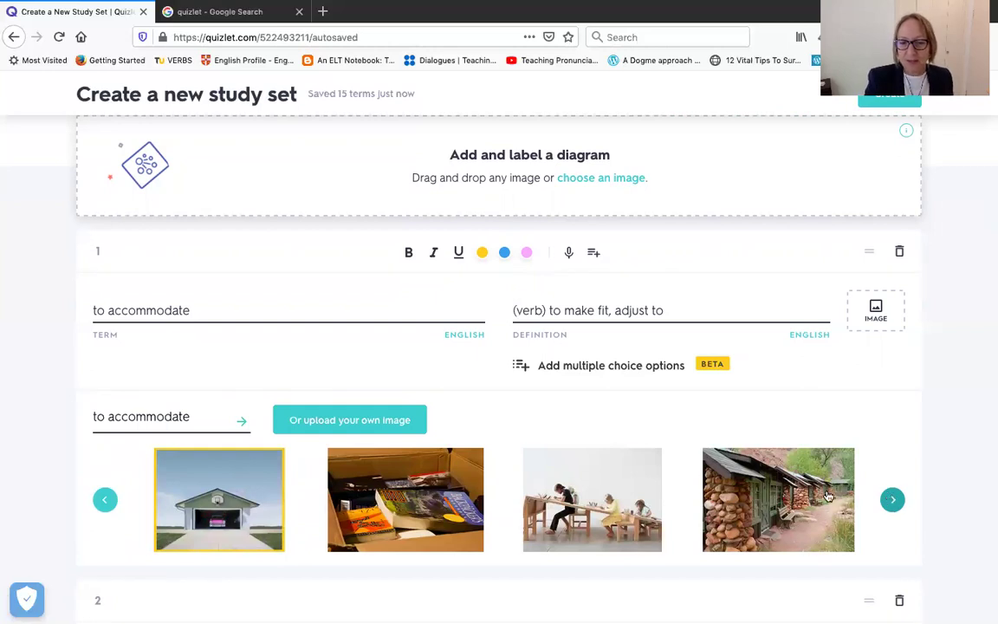
left_click(606, 493)
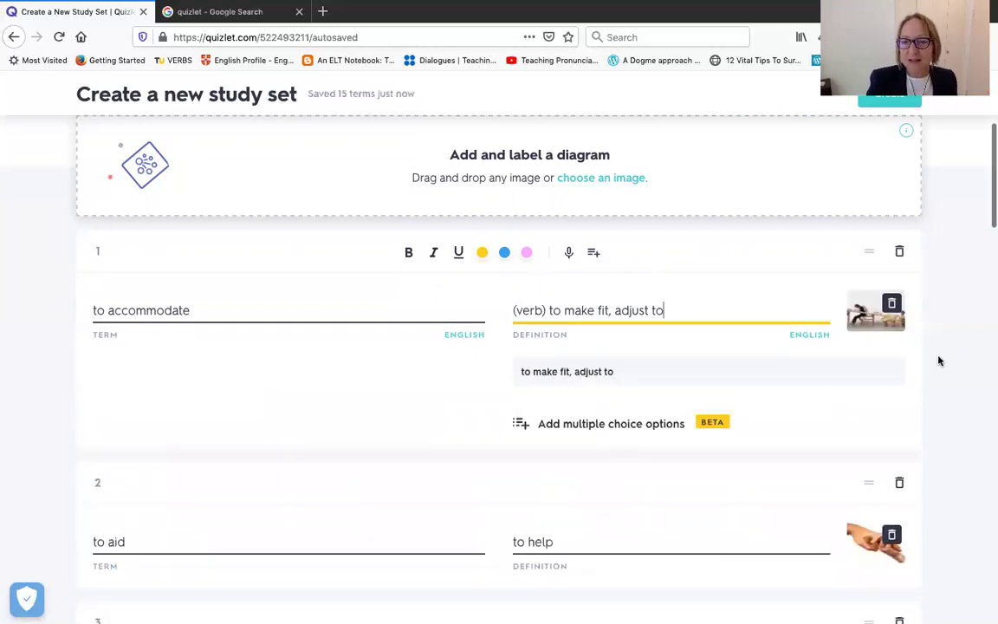
Step: Review the 15 terms down to the bottom and create the Inside Reading 2 Unit 7 Week 6 set
scroll(849, 397, "down", 3)
scroll(848, 395, "down", 2)
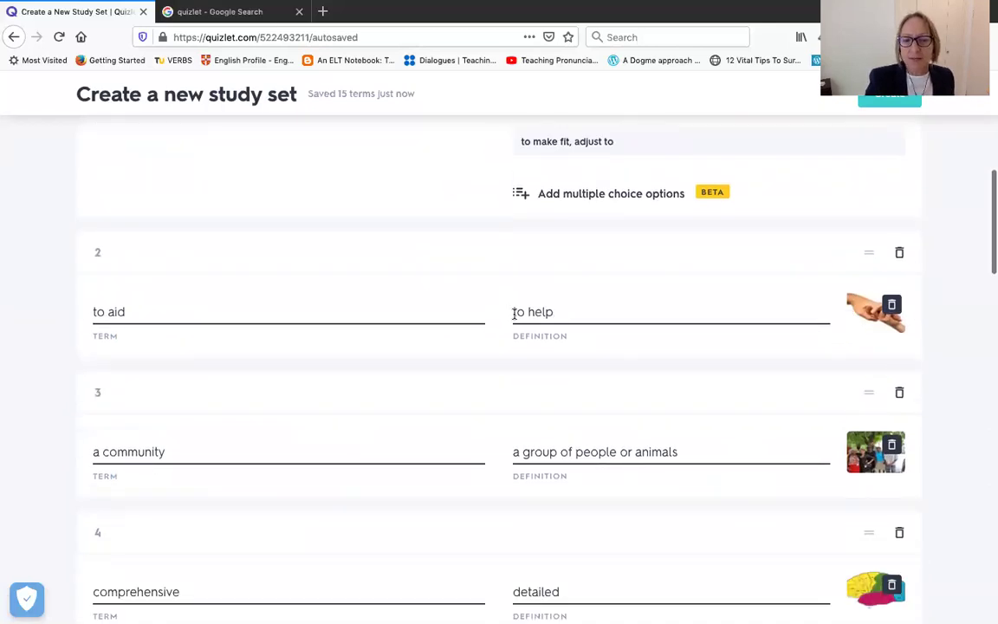
left_click(511, 310)
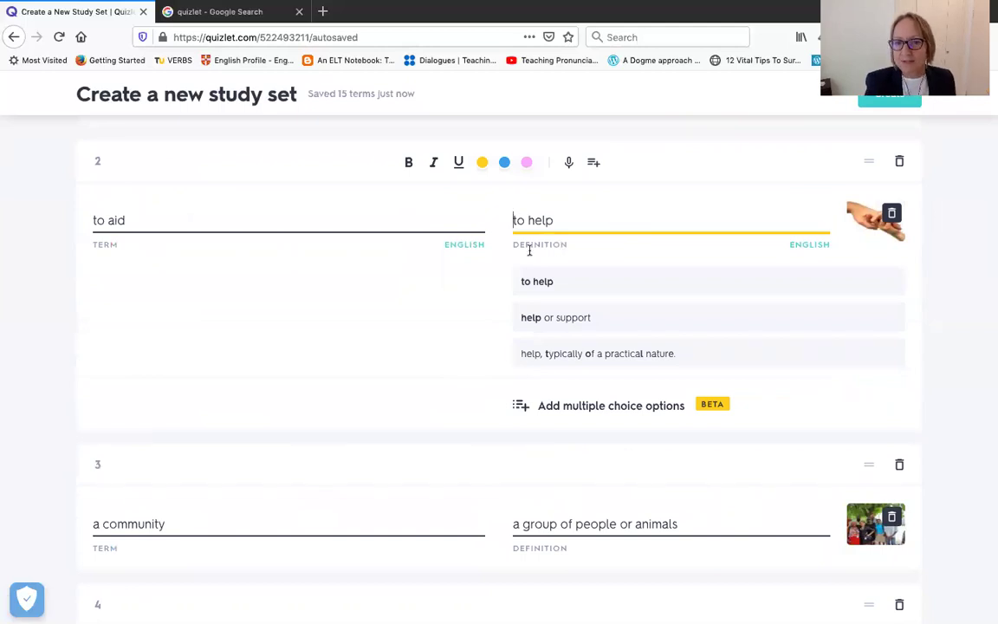
scroll(597, 465, "down", 6)
scroll(598, 469, "down", 9)
scroll(597, 468, "down", 6)
scroll(598, 468, "down", 1)
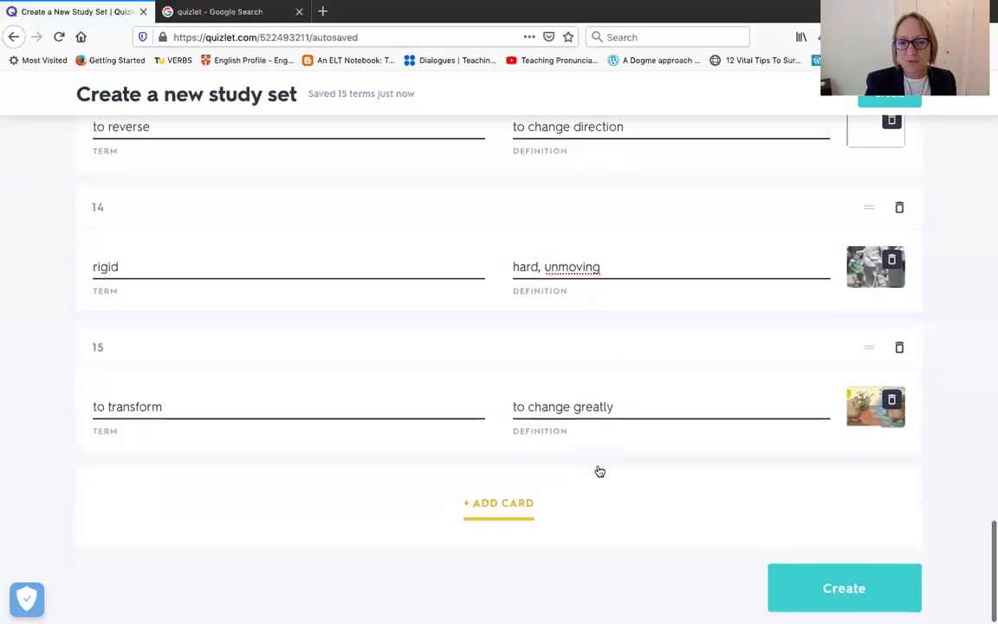
left_click(848, 585)
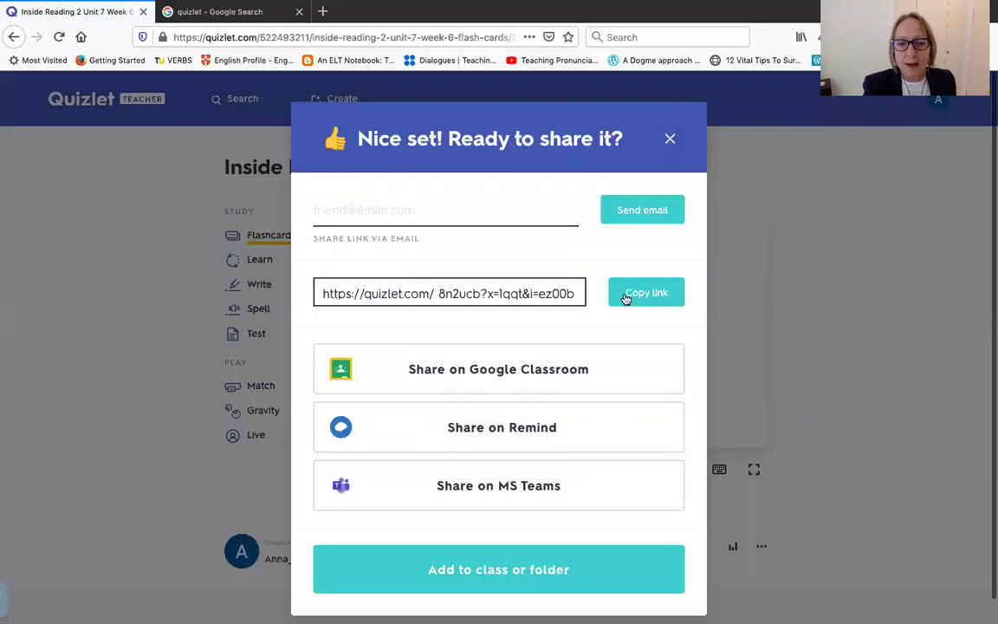
Step: Copy the new set's share link from the 'Ready to share it?' dialog
left_click(625, 296)
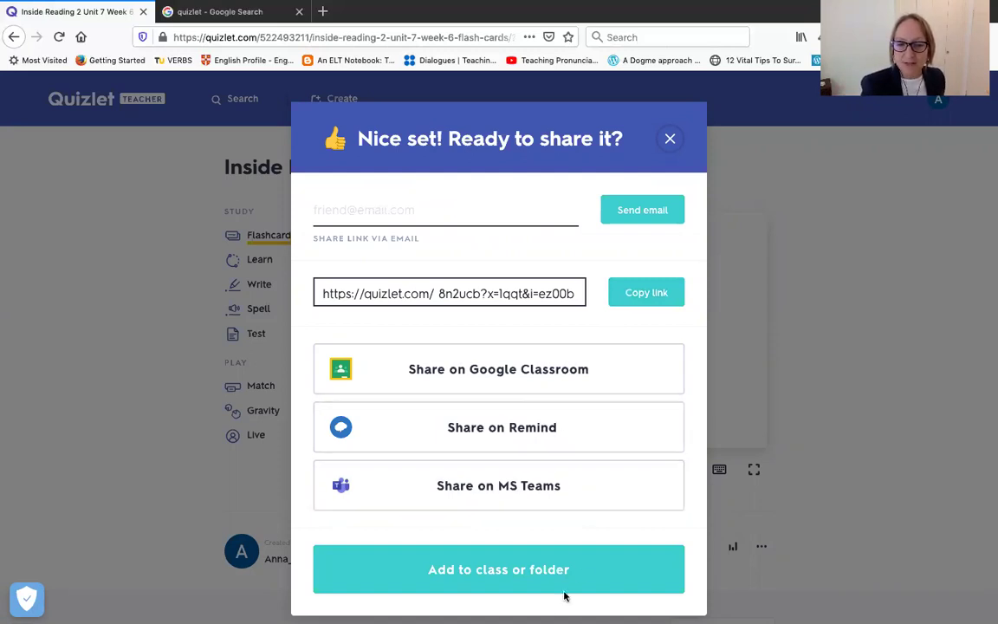
Step: Browse the folders the set could be added to, then close the class-and-folder dialog
left_click(528, 570)
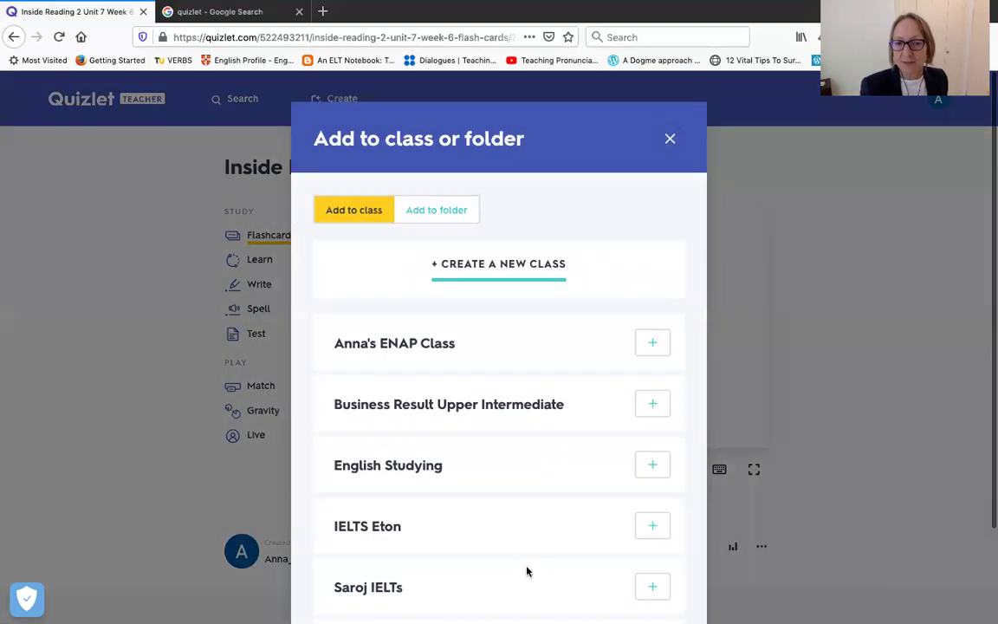
left_click(426, 212)
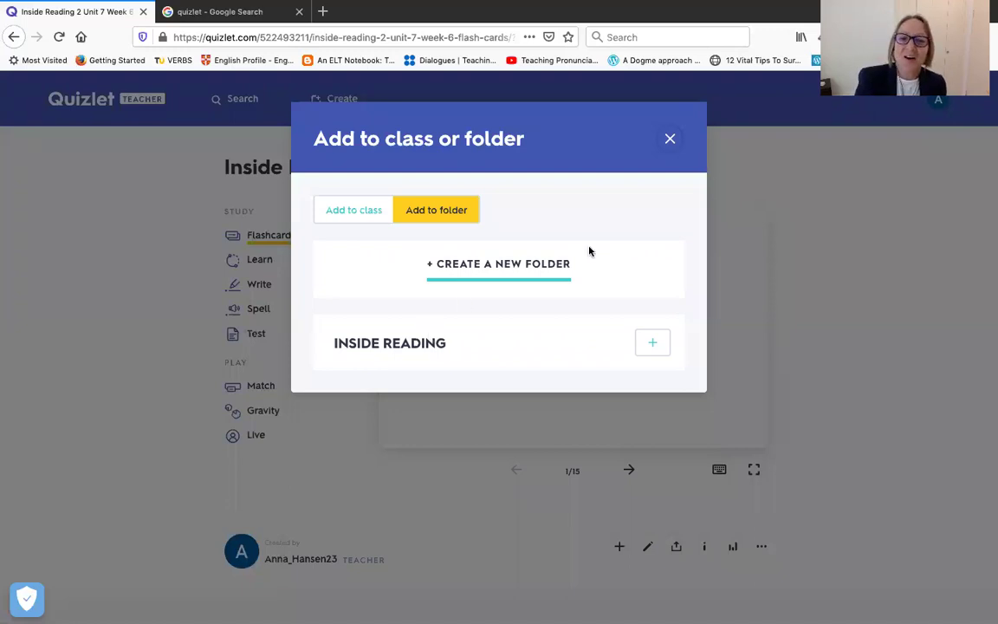
left_click(669, 139)
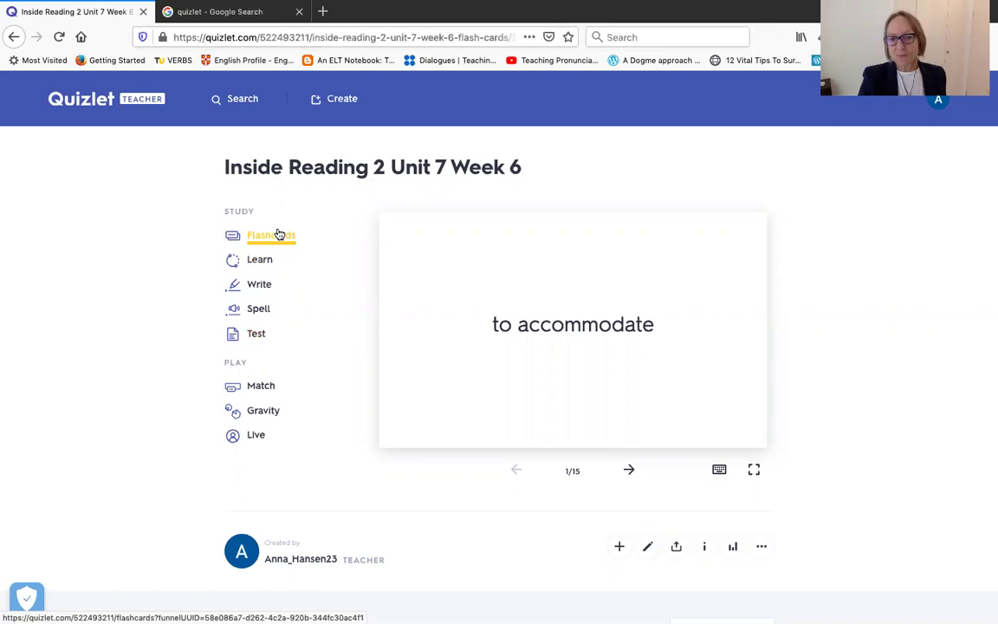
Step: Flip card 1 to its back, try Learn mode, then return and open Write mode
left_click(499, 315)
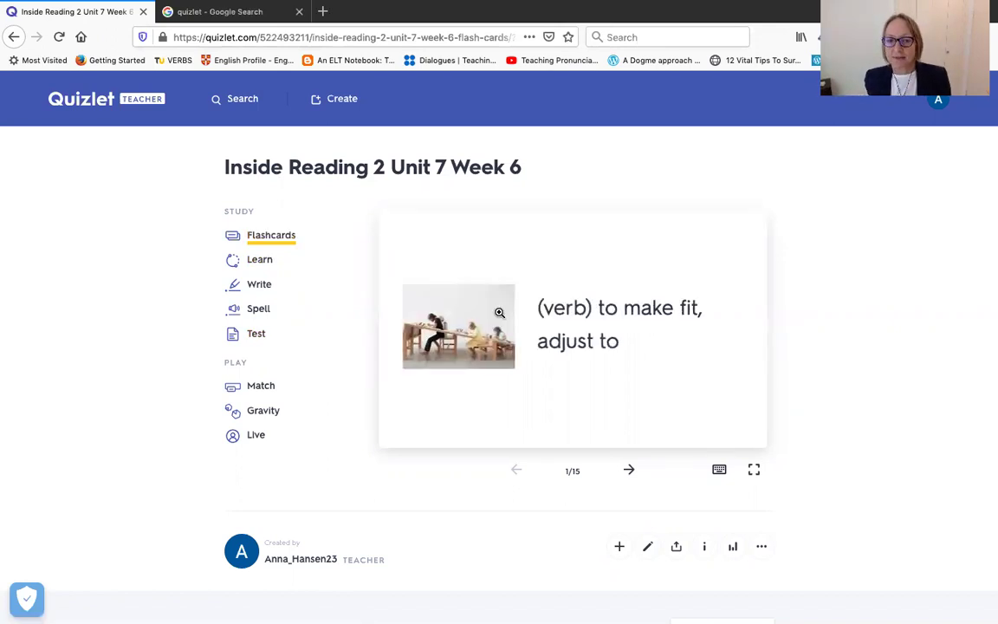
left_click(263, 260)
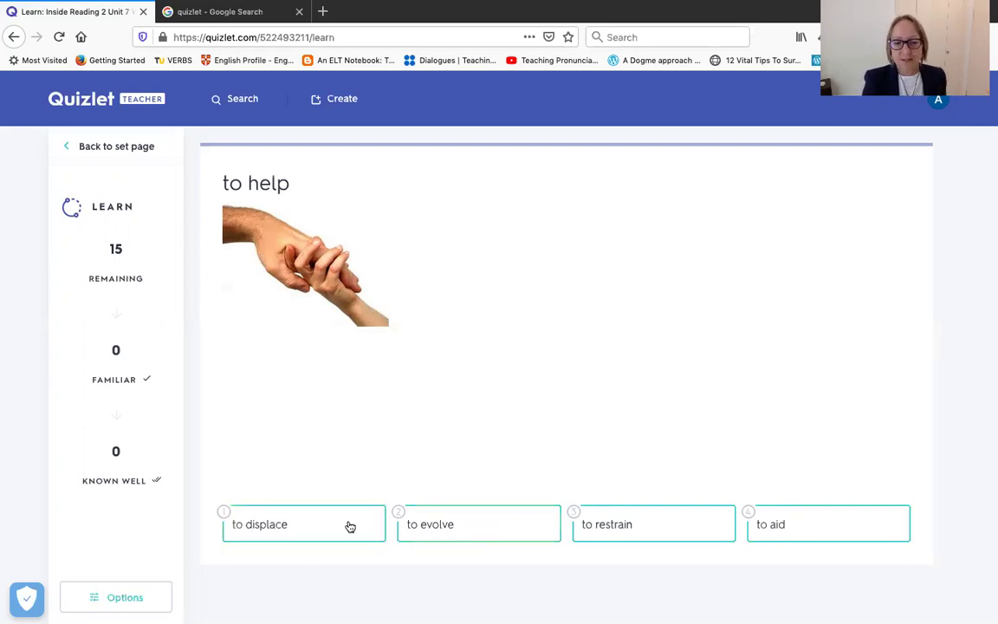
left_click(74, 147)
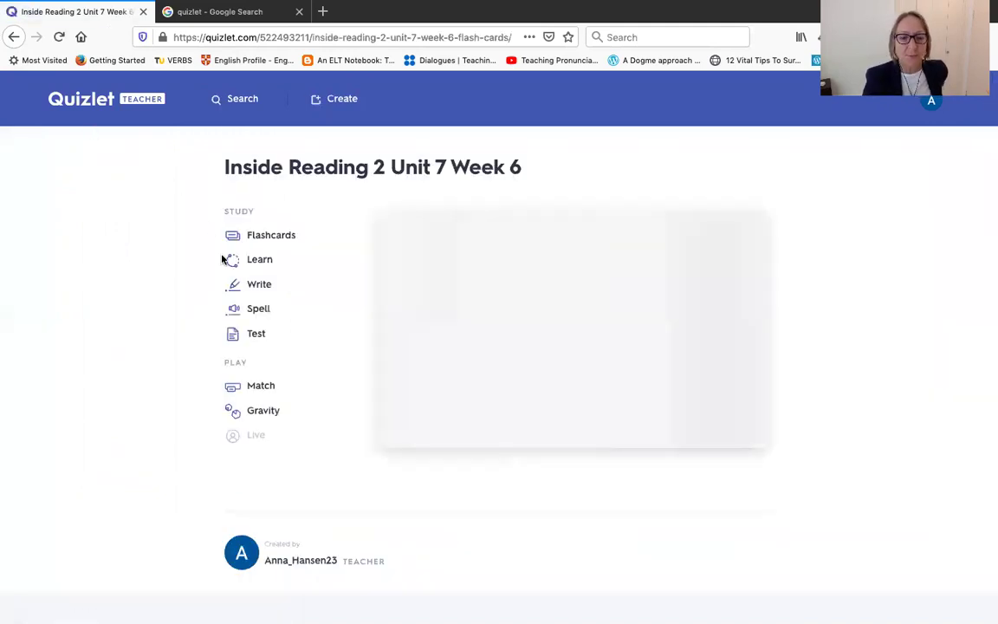
left_click(271, 284)
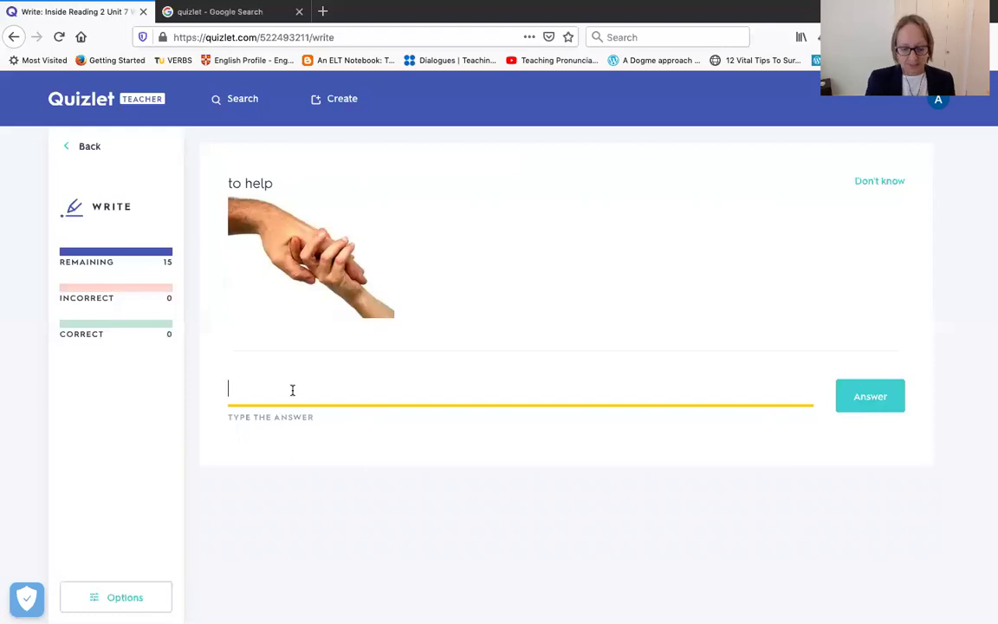
Step: Answer the 'to help' Write prompt with 'assisting', see the correct answer 'to aid', and return
type("assis")
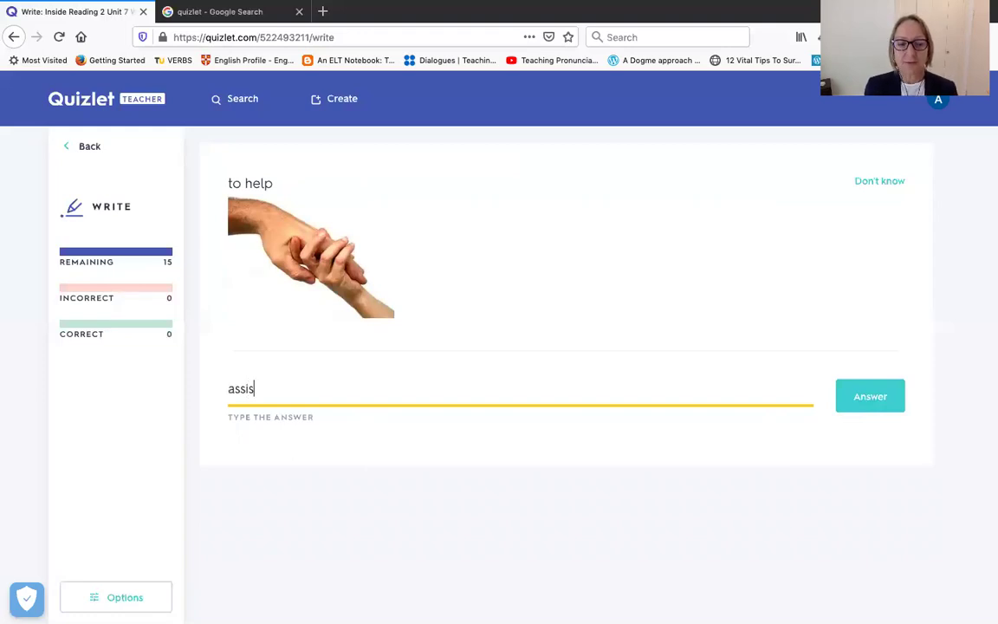
type("ting")
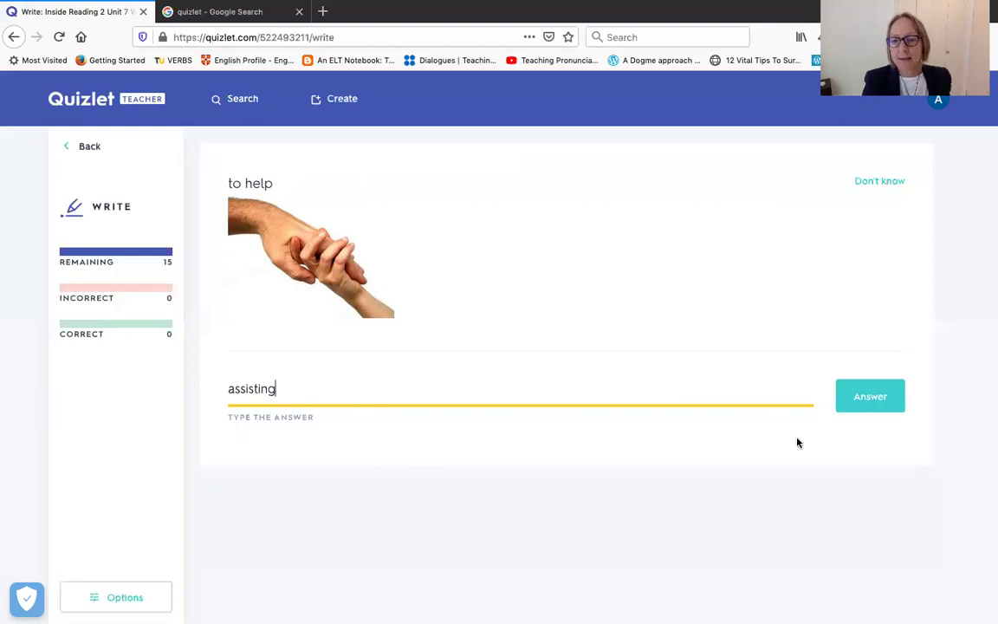
left_click(871, 400)
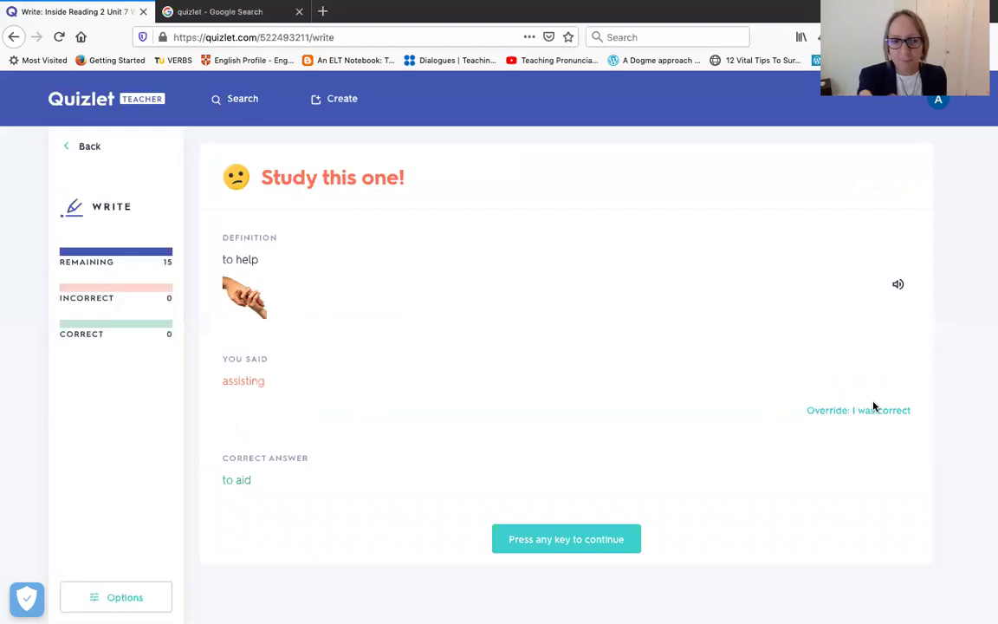
left_click(90, 144)
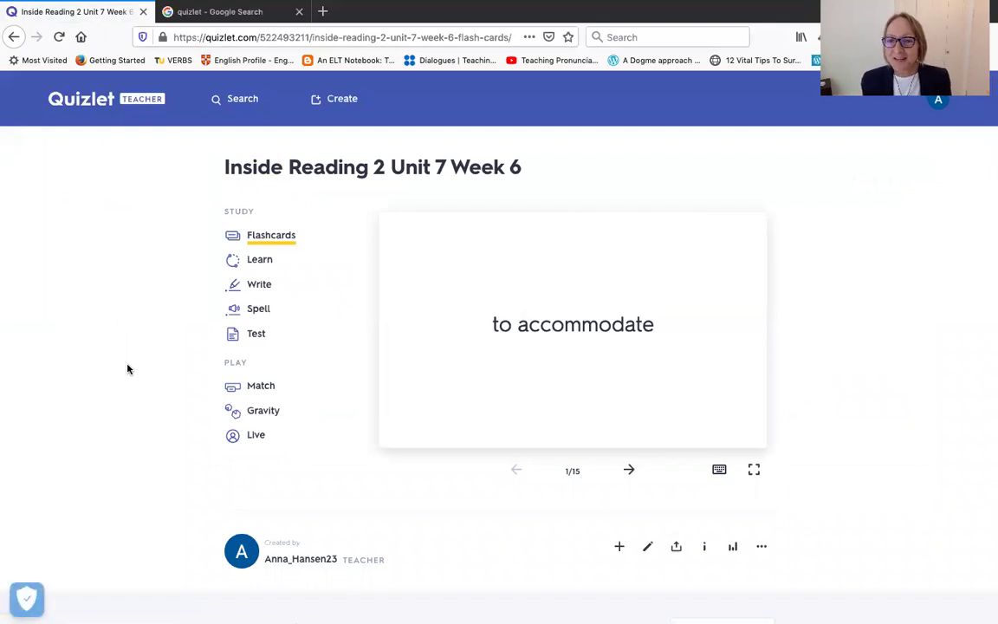
Step: Submit a throwaway answer in Spell mode, continue past the feedback, and return to the set
left_click(262, 310)
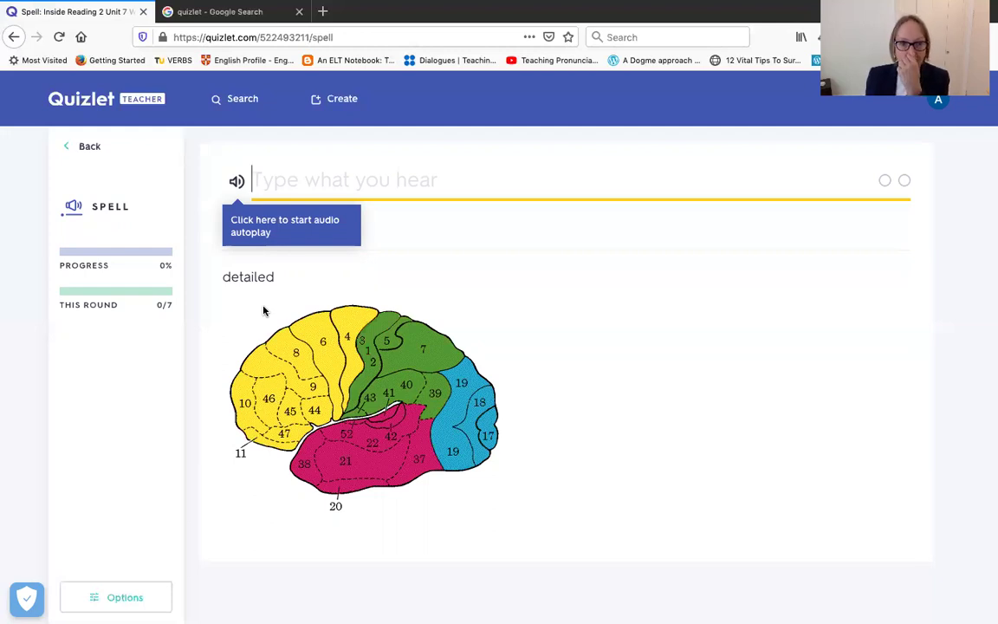
type("lkeajr;lwekrj")
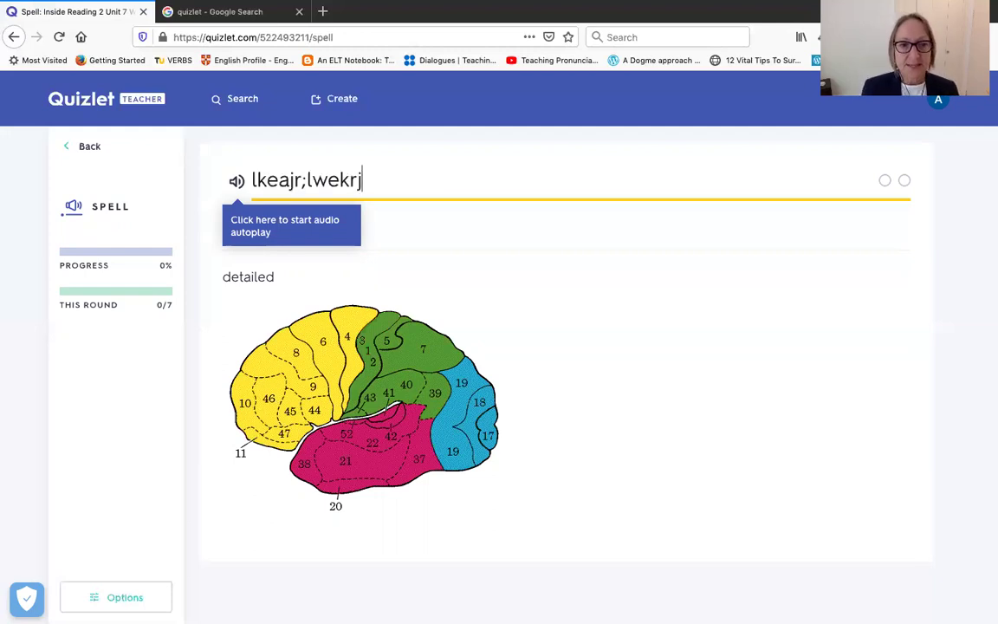
key("Return")
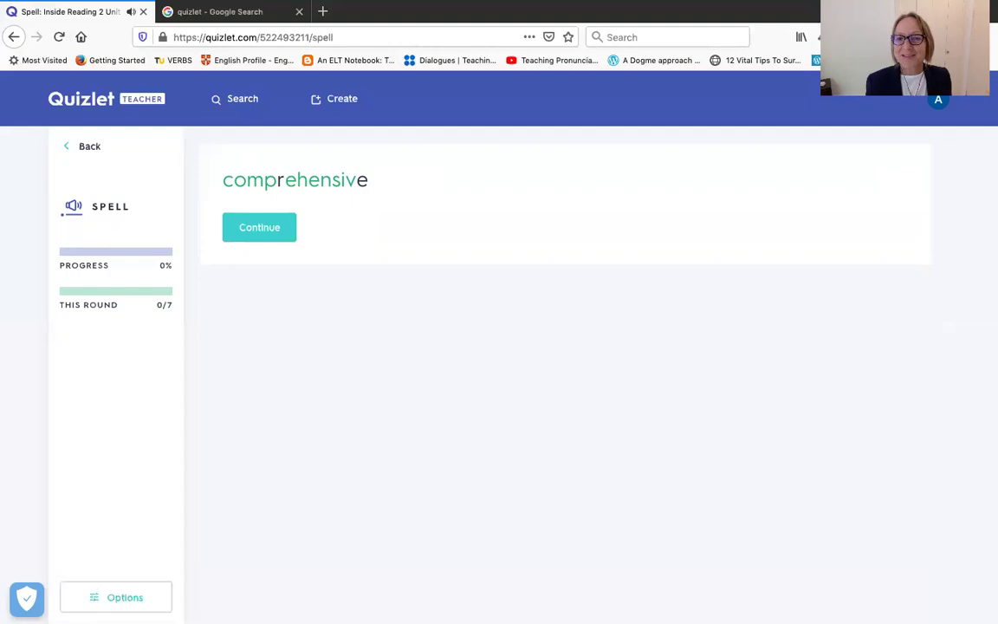
key("Return")
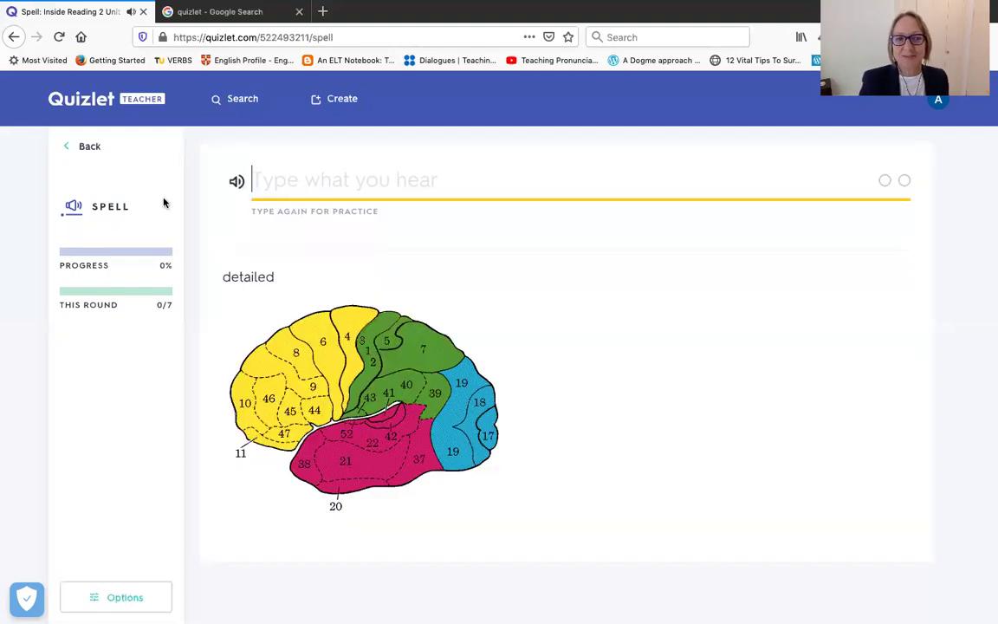
left_click(89, 145)
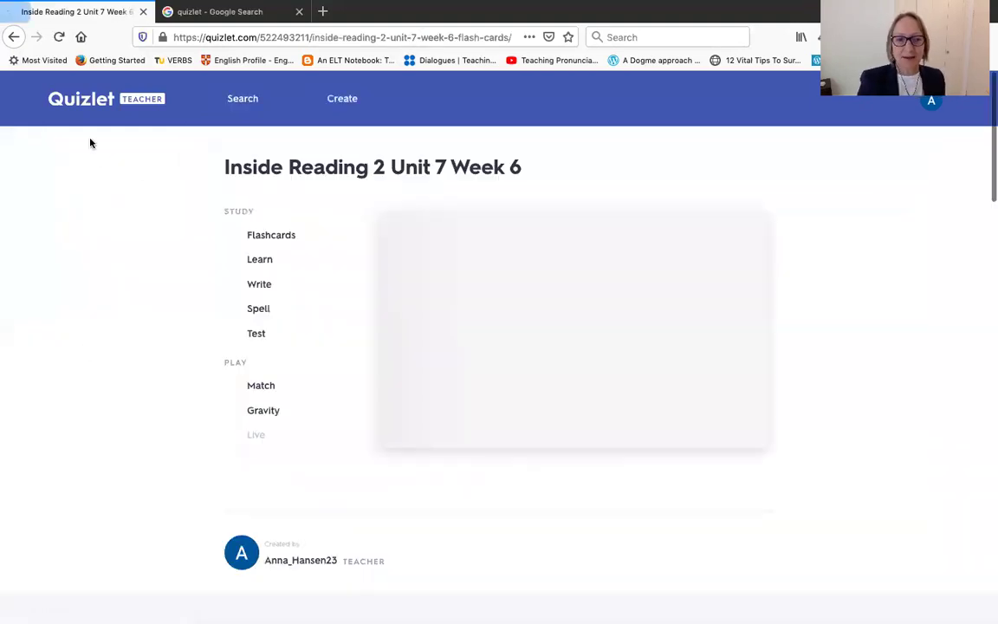
Step: Scroll through the practice test's written, matching and multiple choice questions, then return to the set
left_click(261, 337)
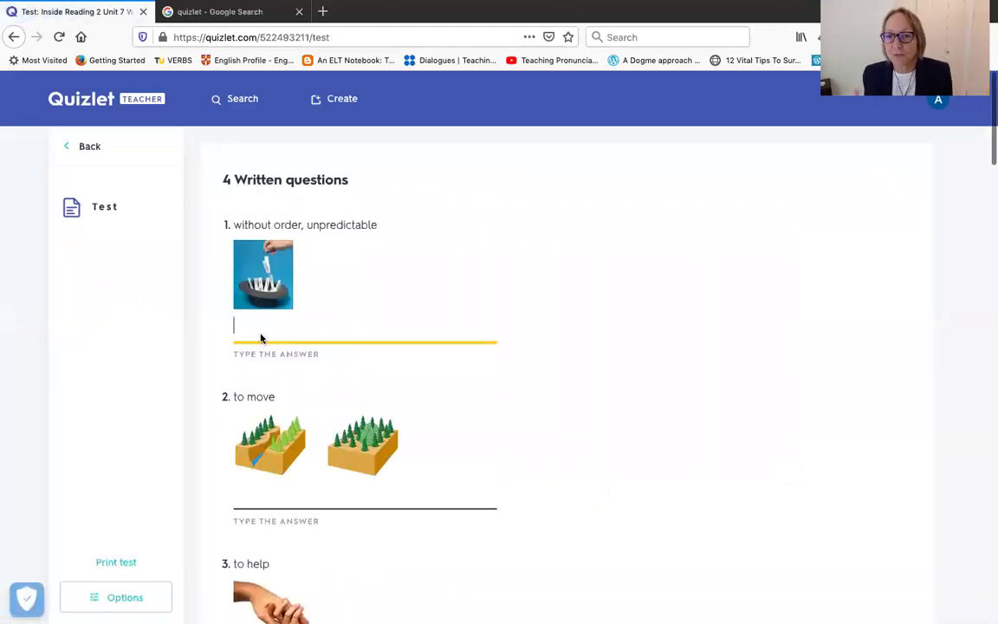
scroll(261, 337, "down", 7)
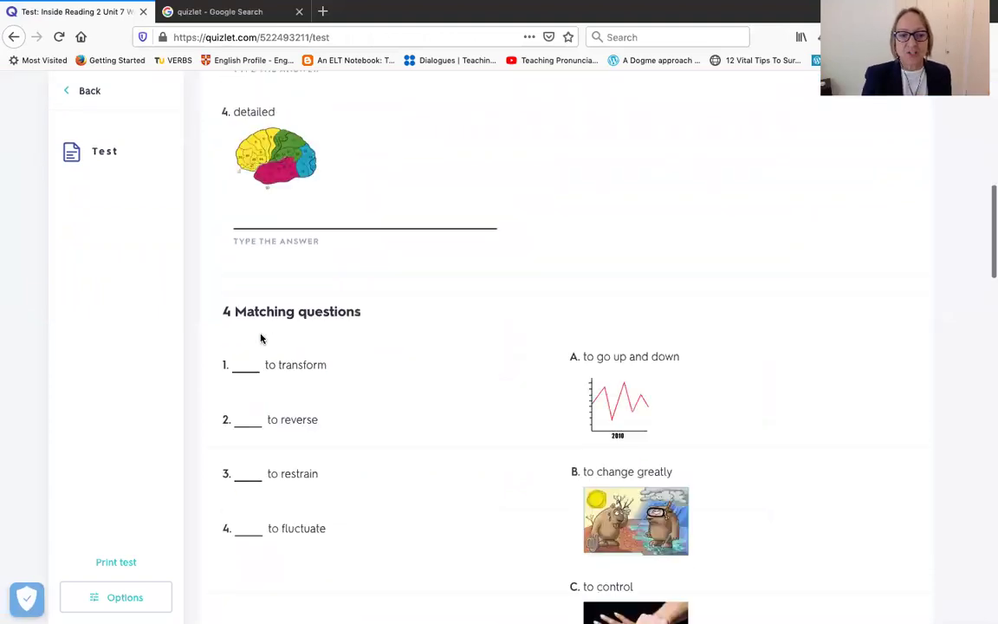
scroll(261, 337, "down", 7)
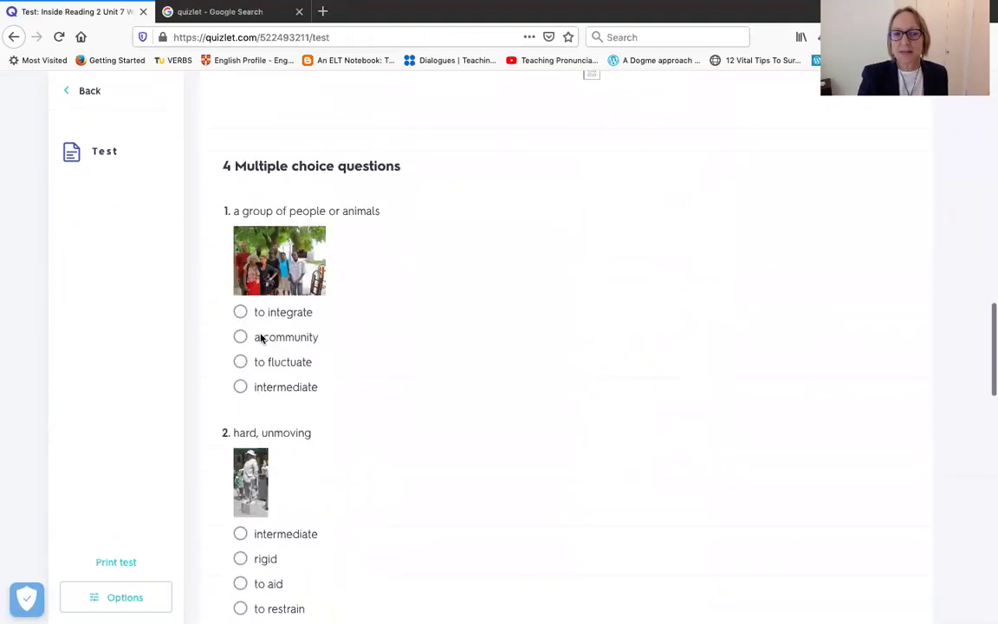
scroll(260, 337, "up", 15)
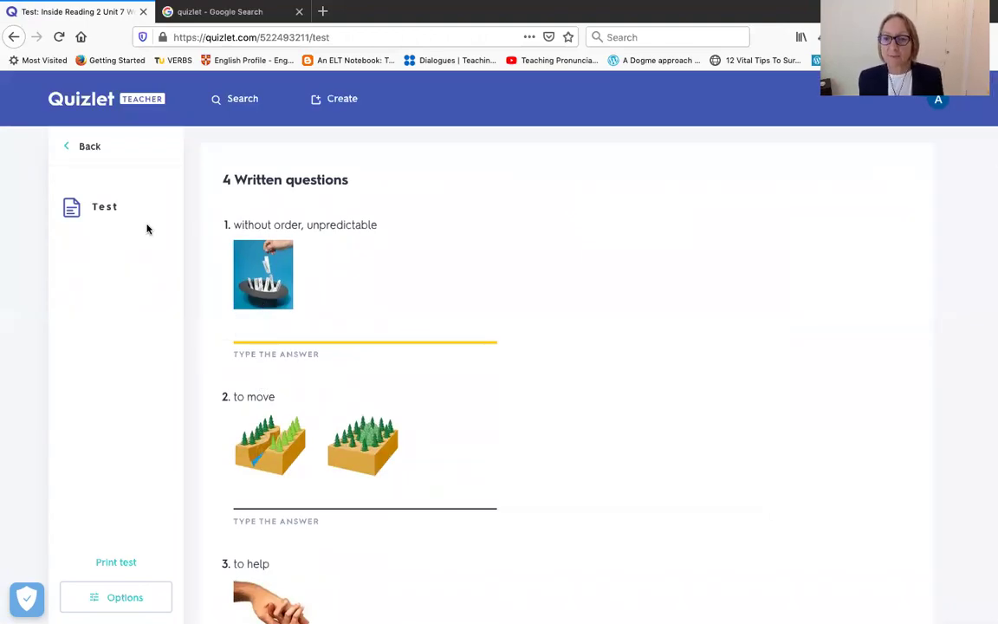
left_click(90, 148)
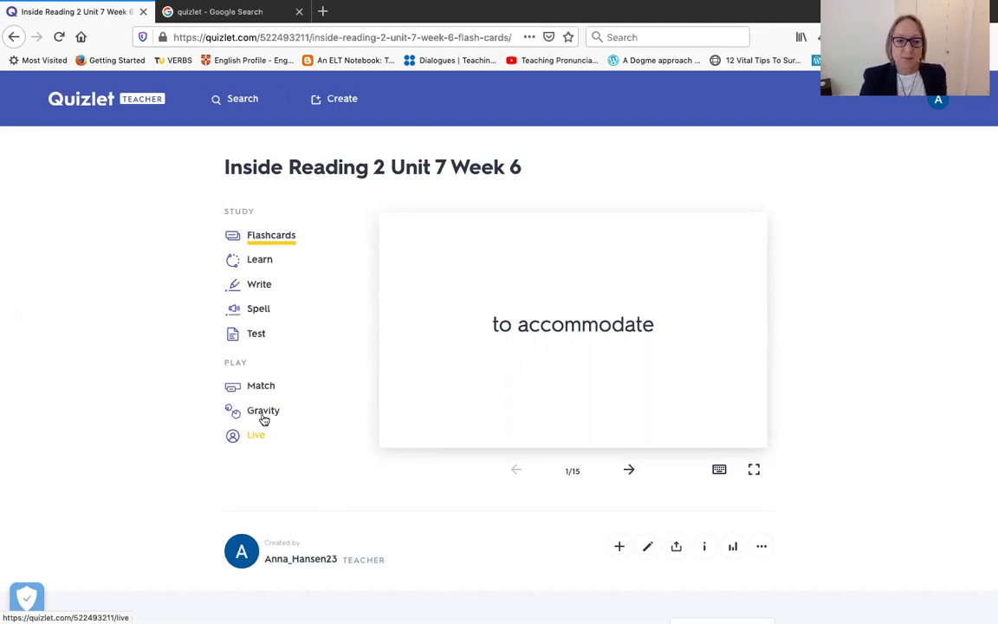
Step: Set Gravity to starred terms, answering with the term, start a round, then quit to the set
left_click(270, 411)
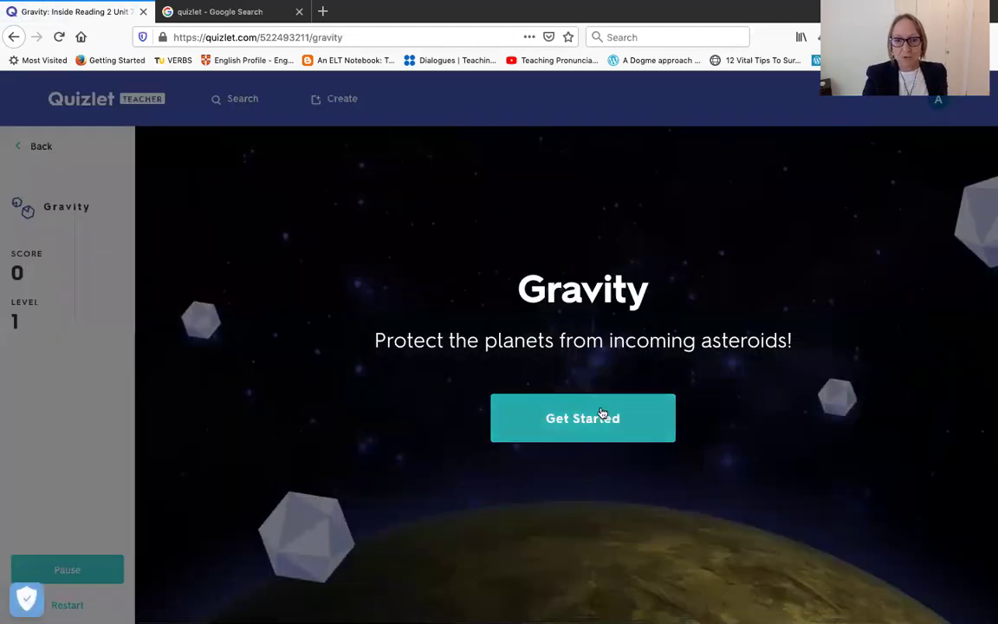
left_click(596, 406)
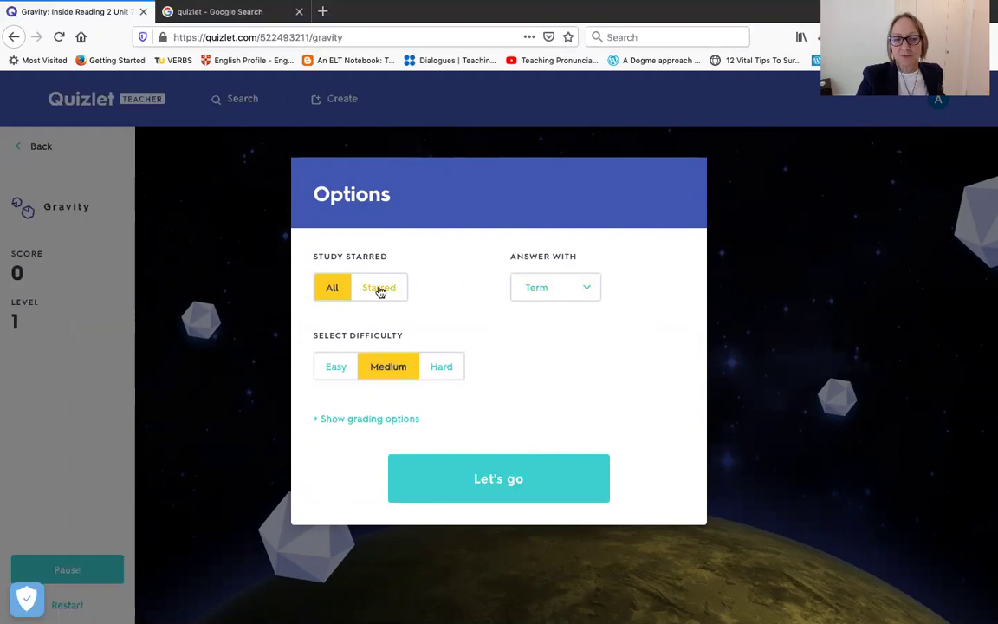
left_click(379, 288)
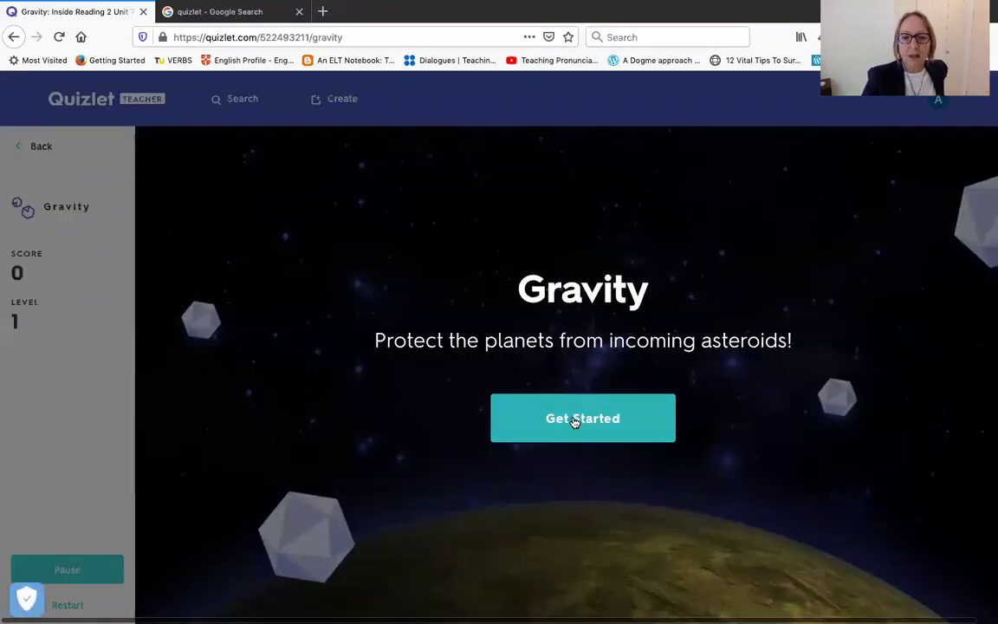
left_click(573, 421)
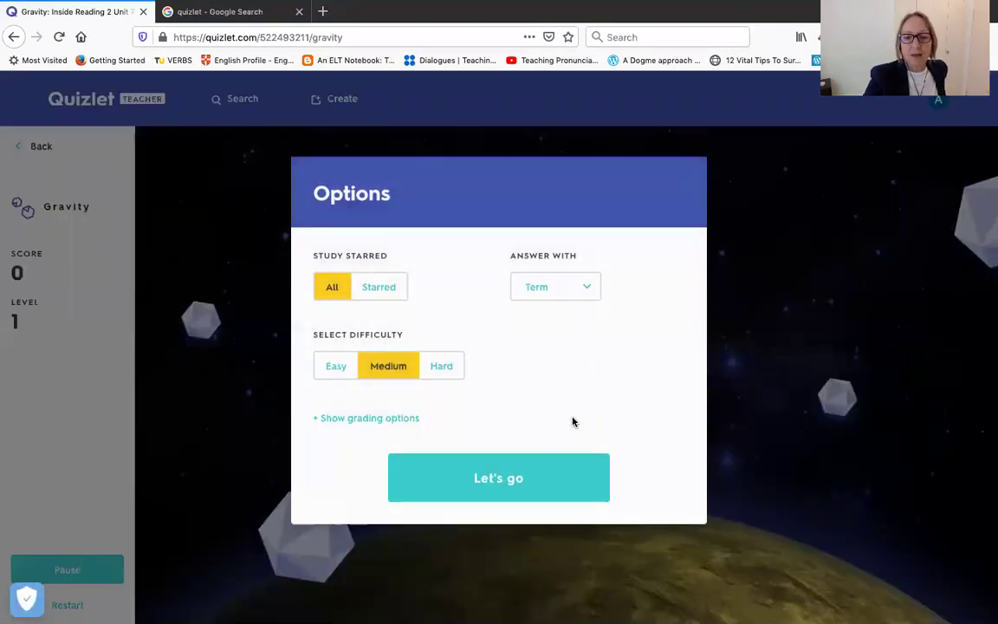
left_click(583, 290)
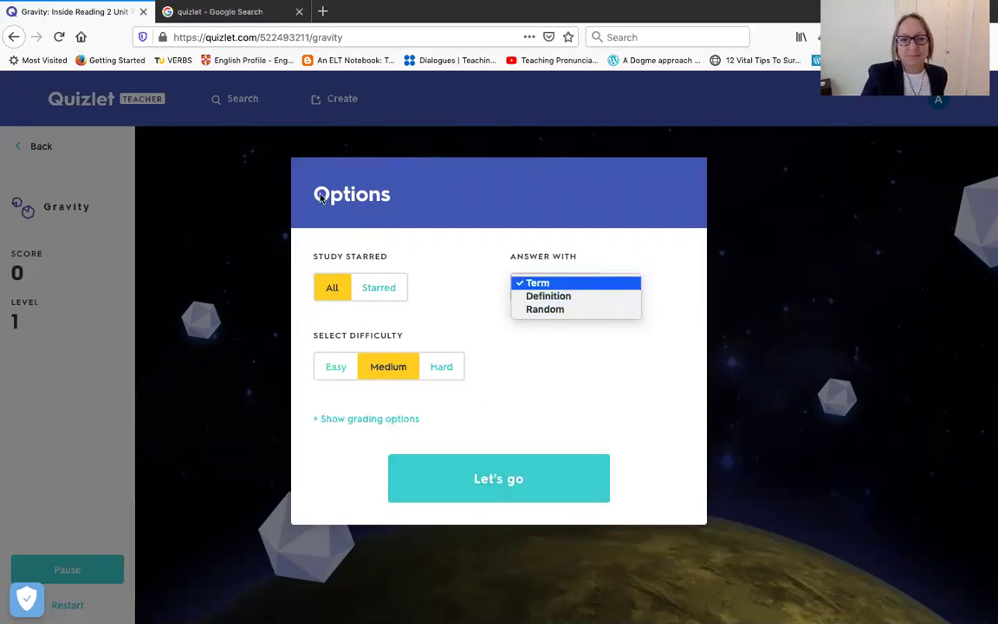
left_click(500, 473)
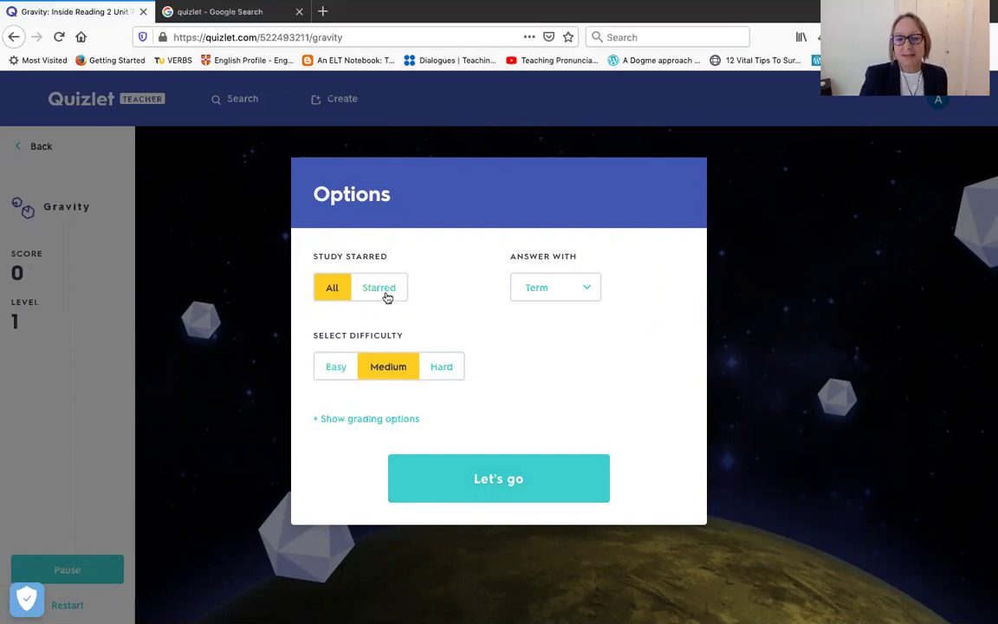
left_click(485, 478)
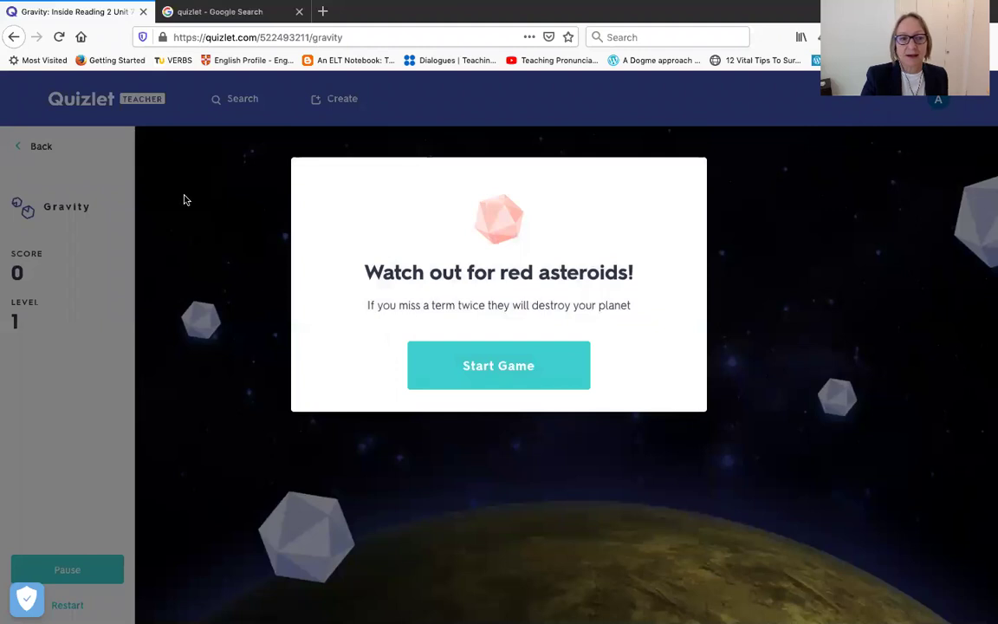
left_click(472, 366)
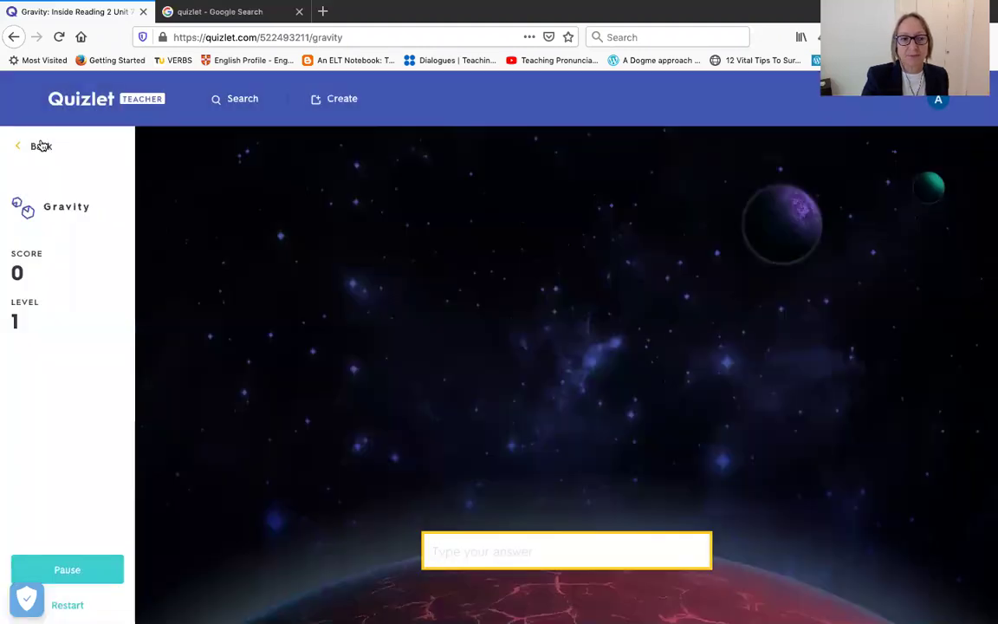
left_click(39, 144)
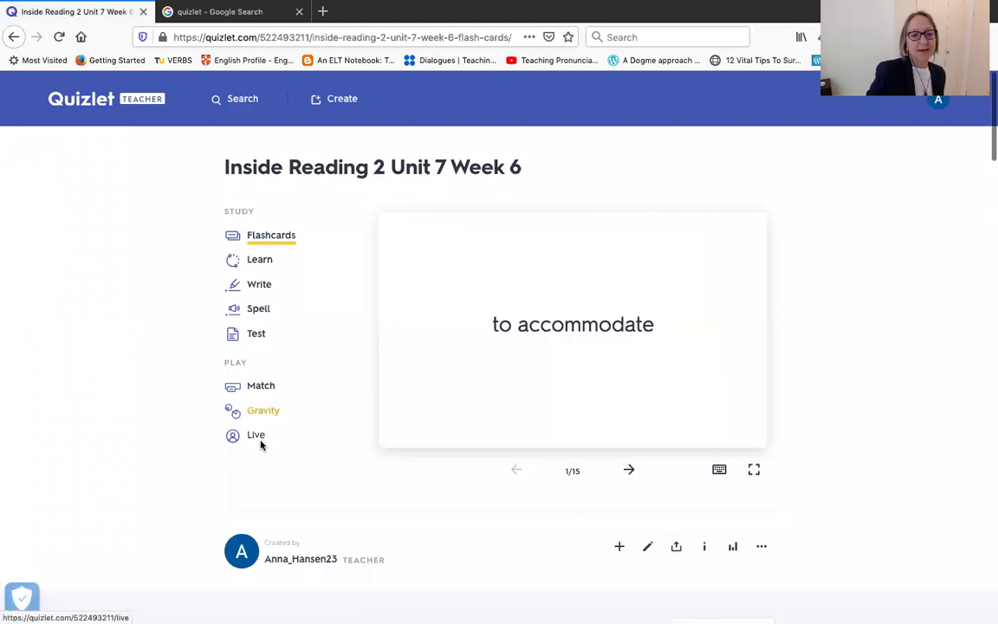
Step: Open Quizlet Live for the set and create a new game
left_click(261, 439)
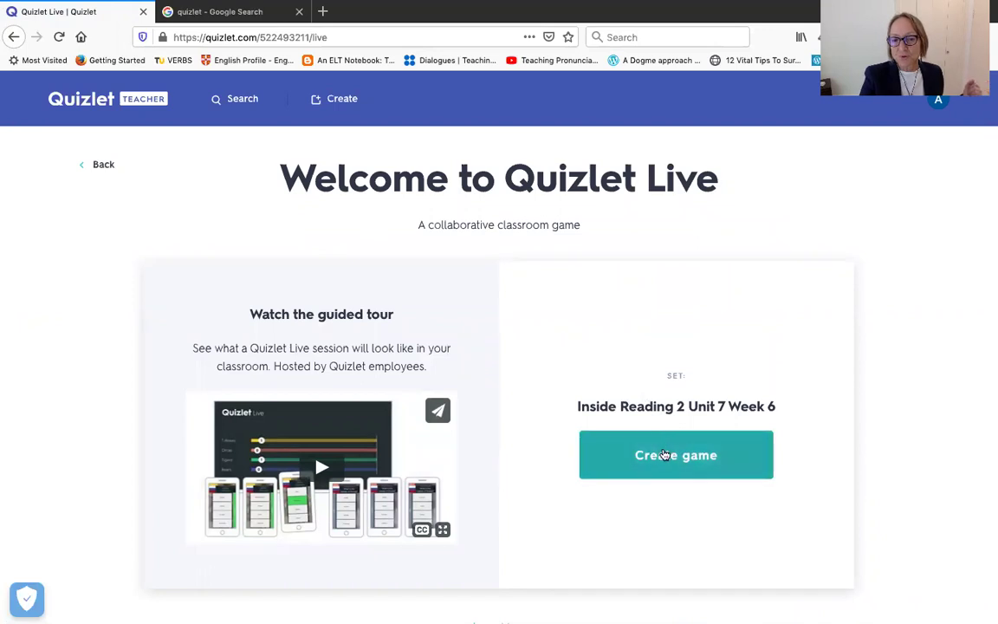
left_click(666, 456)
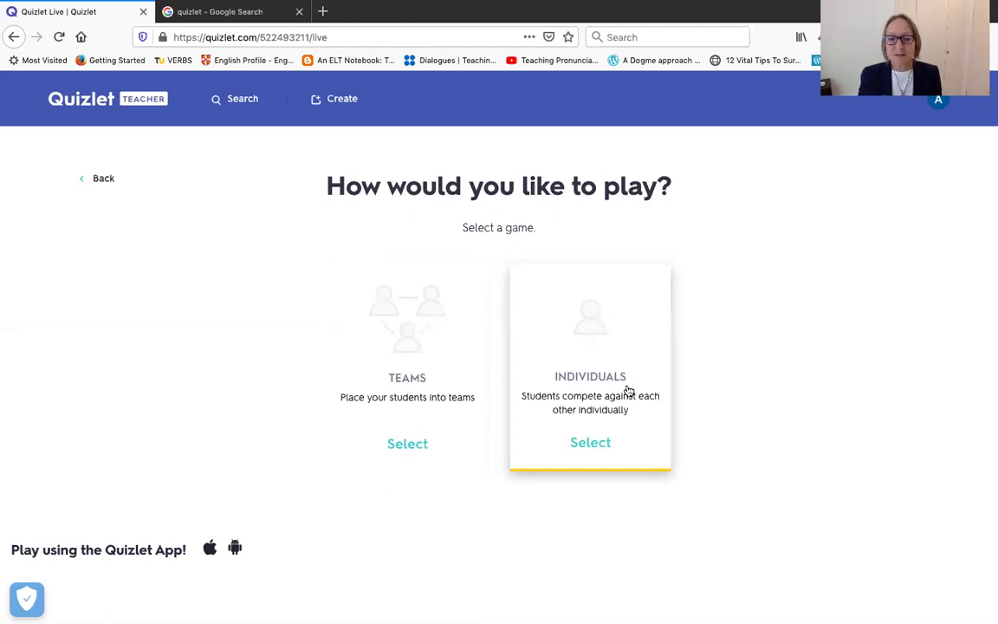
Step: Choose individual play with terms as prompts and dismiss the app promotion to reach the lobby
left_click(590, 390)
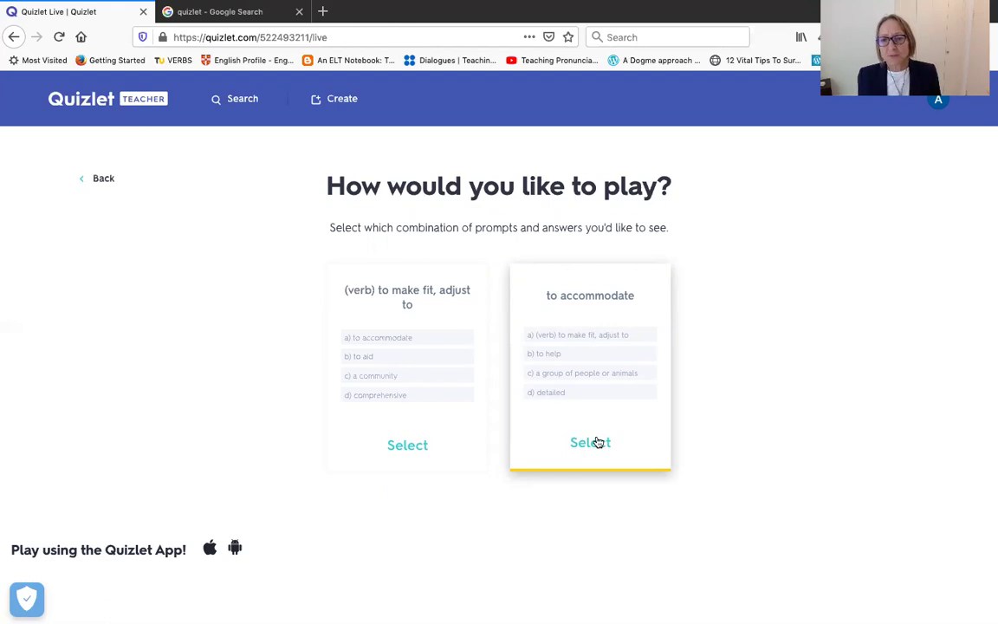
left_click(597, 442)
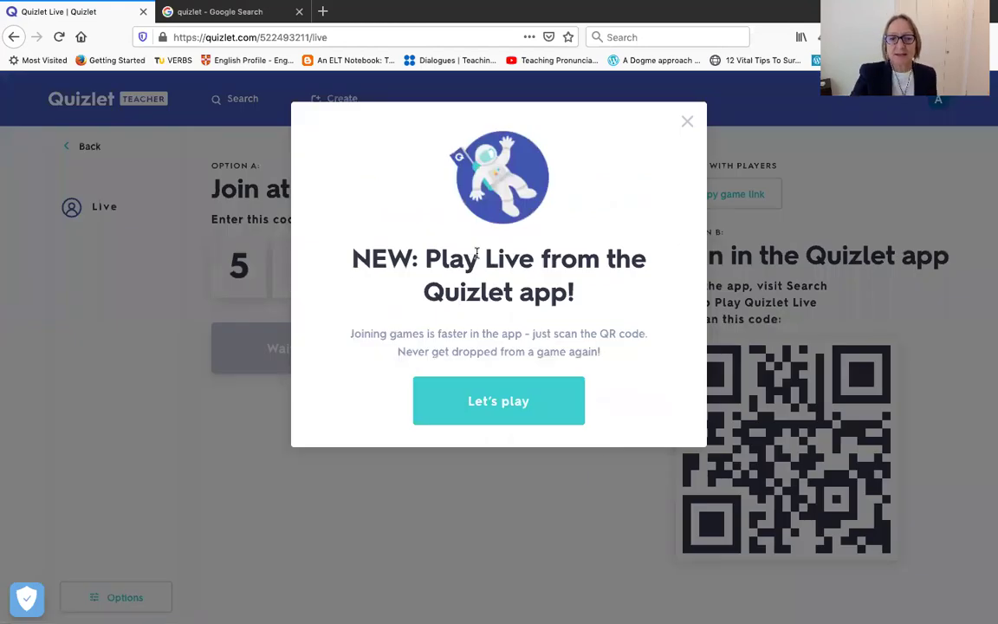
left_click(522, 414)
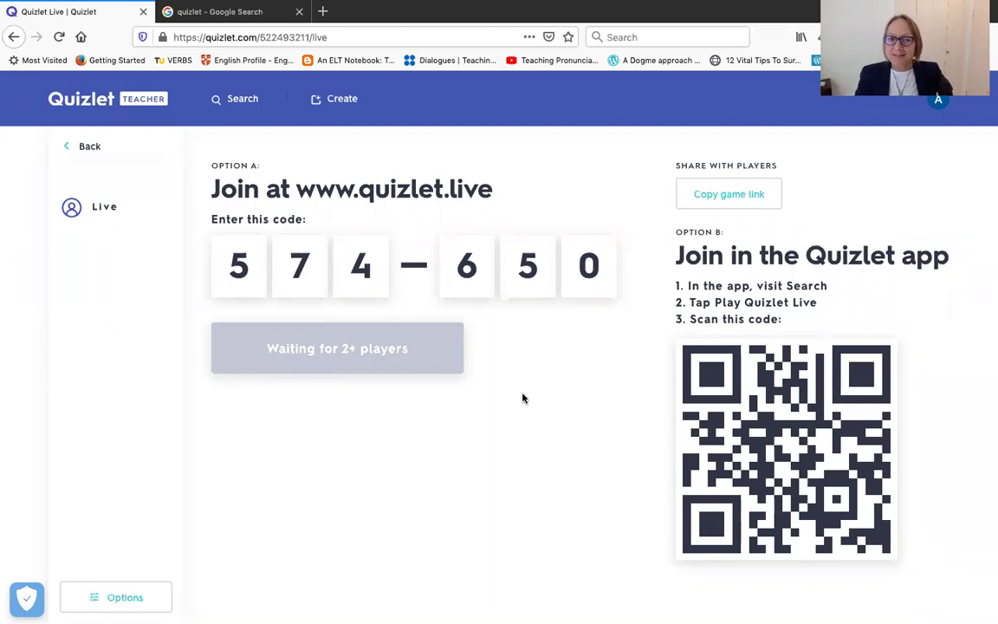
Step: Leave the Live lobby and go to the Your Sets home page via the Quizlet logo
left_click(88, 147)
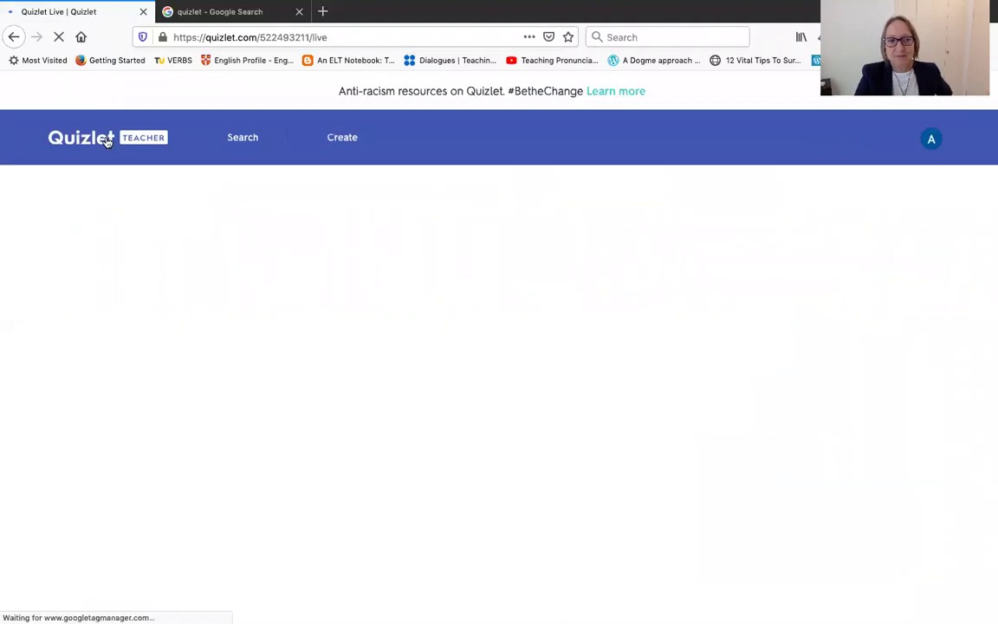
left_click(106, 141)
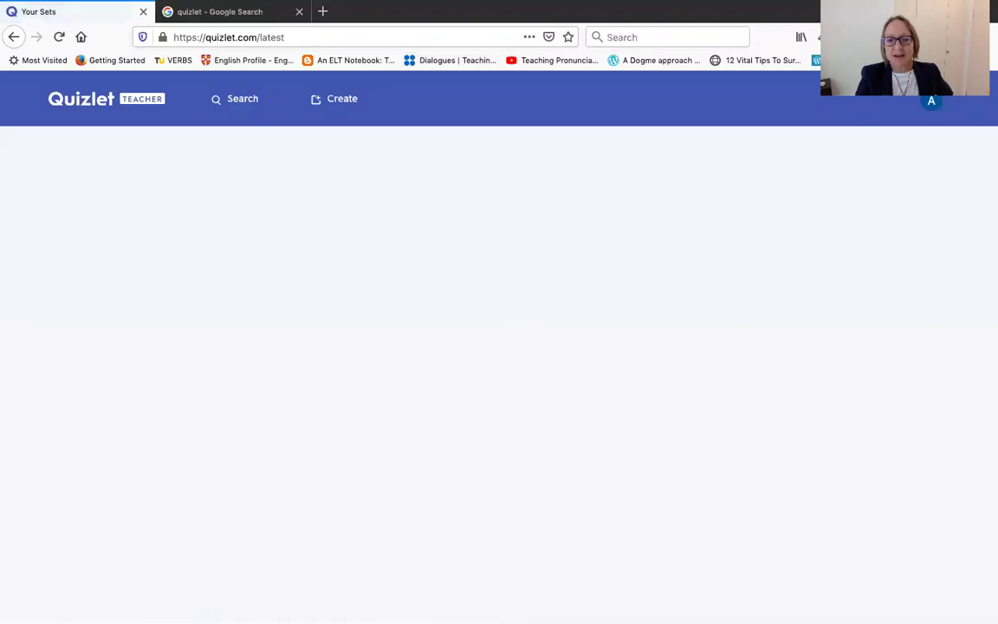